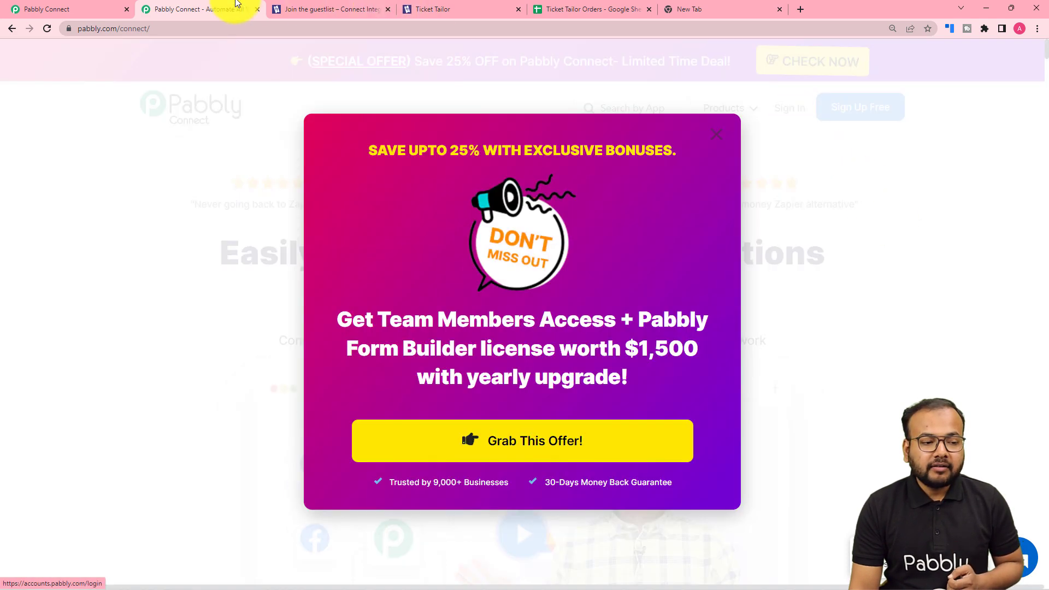
Create a new workflow named "Ticket Tailor orders into Google Sheets" from the Pabbly Connect dashboard
{"action": "left_click", "coordinate": [85, 8]}
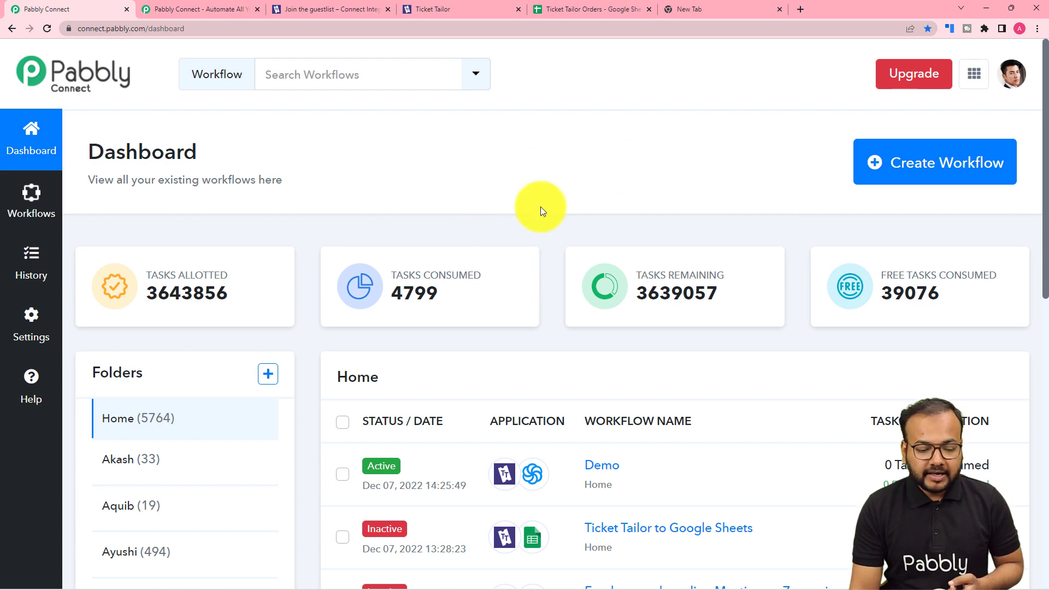
{"action": "left_click", "coordinate": [949, 173]}
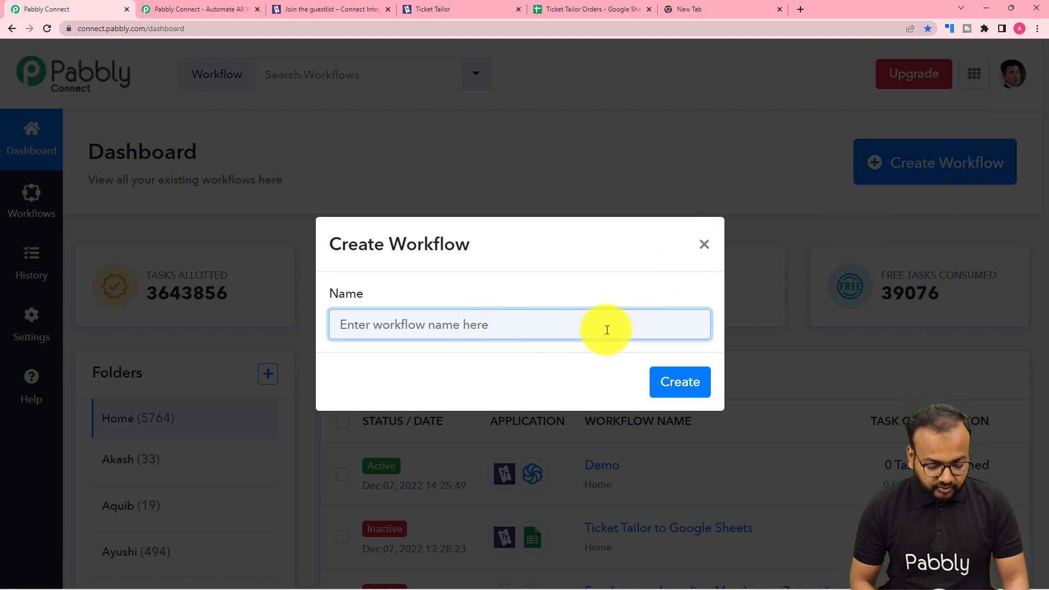
{"action": "type", "text": "Tic"}
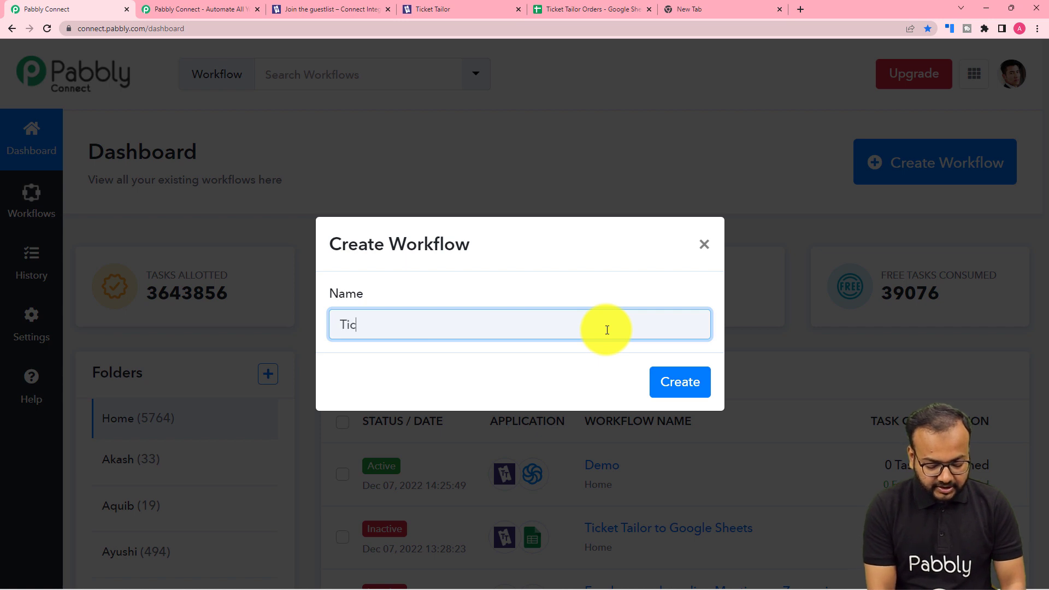
{"action": "type", "text": "ket T"}
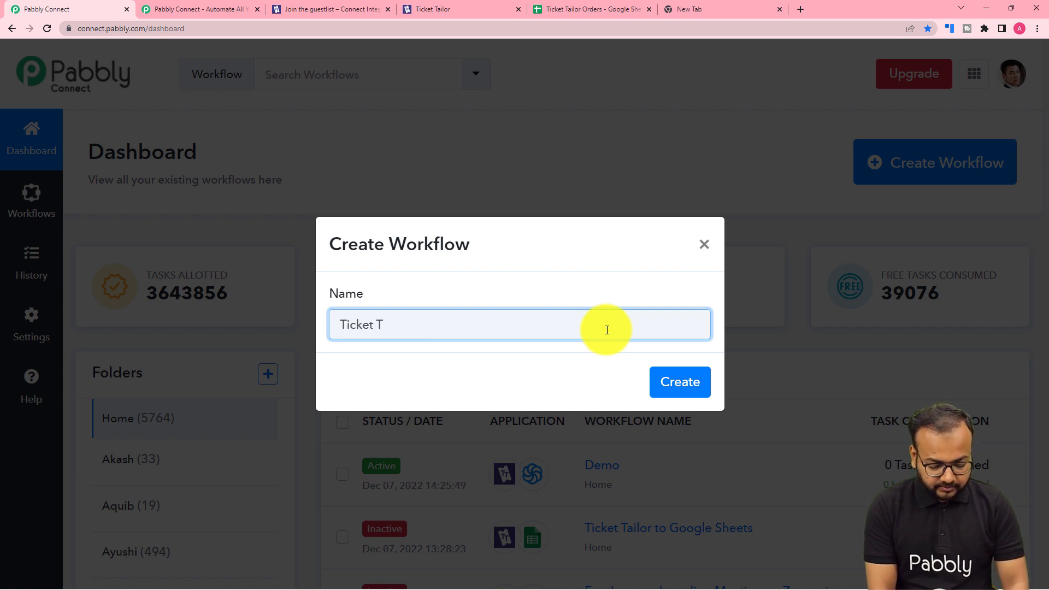
{"action": "type", "text": "ailor"}
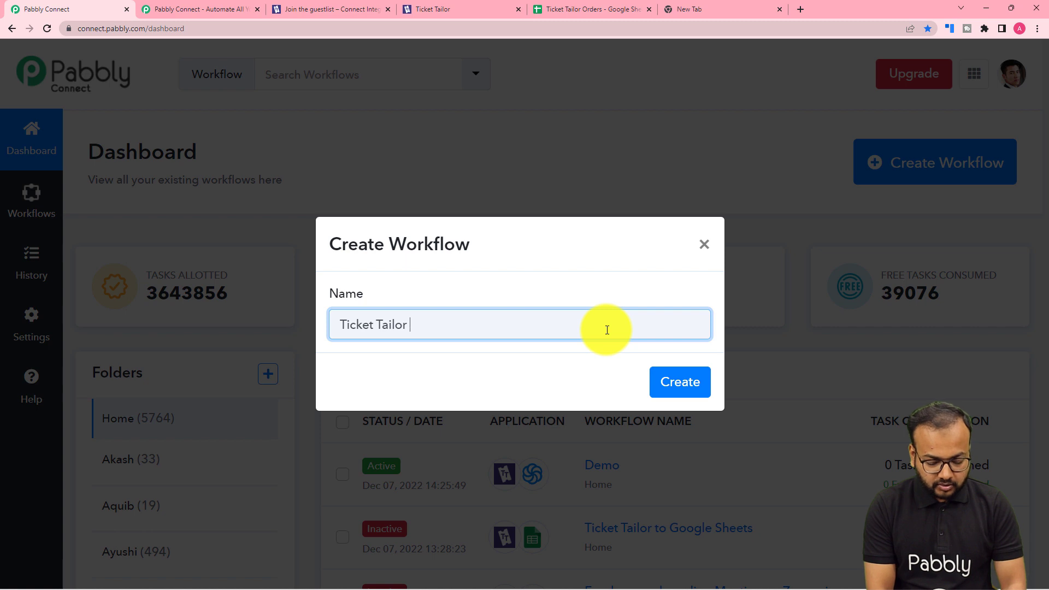
{"action": "type", "text": " orders"}
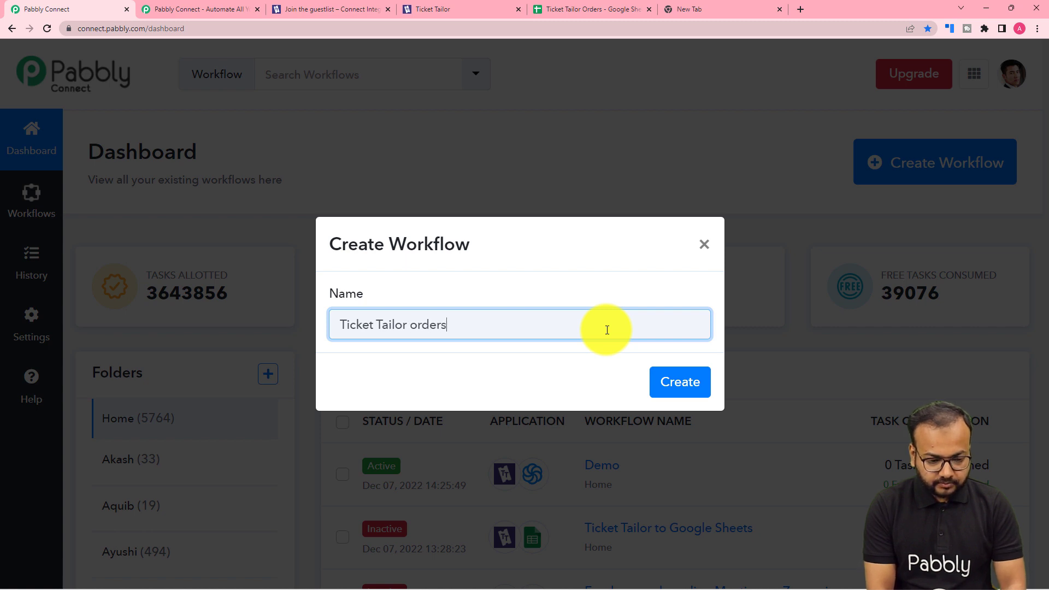
{"action": "type", "text": " into "}
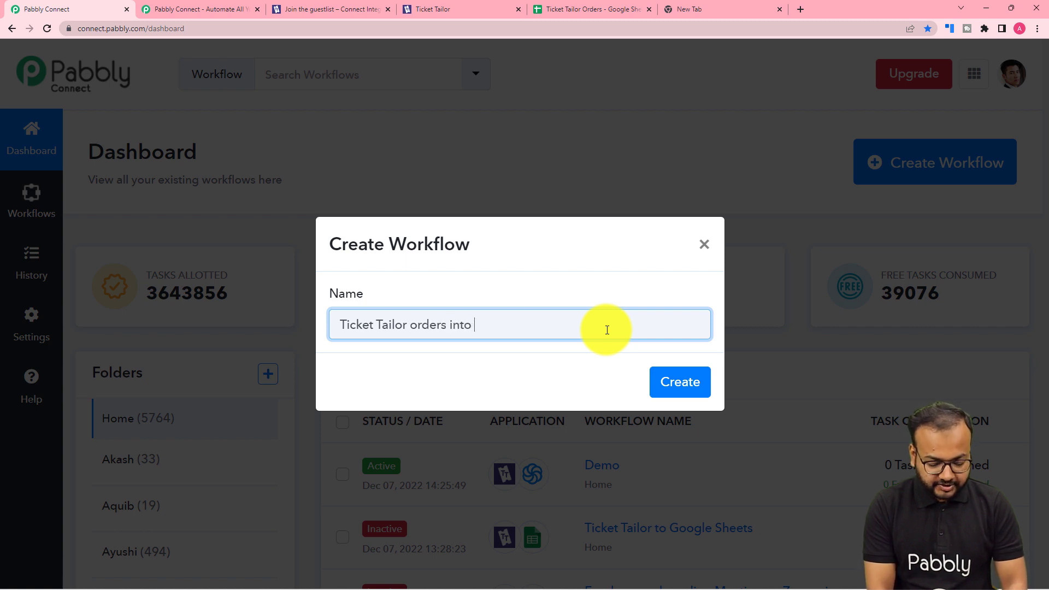
{"action": "type", "text": "Google"}
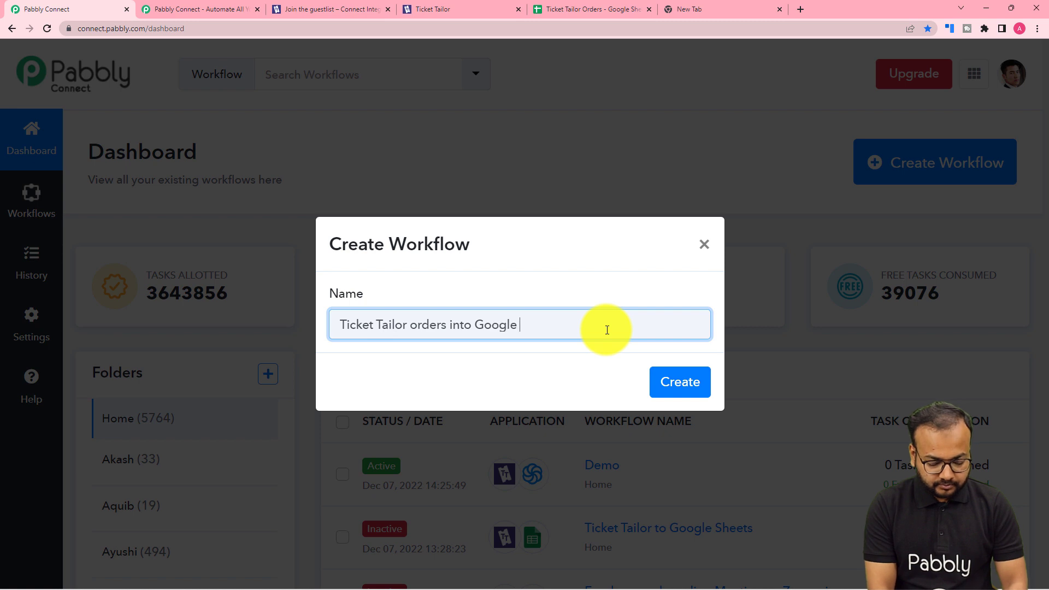
{"action": "type", "text": " h"}
{"action": "key", "text": "BackSpace"}
{"action": "type", "text": "s"}
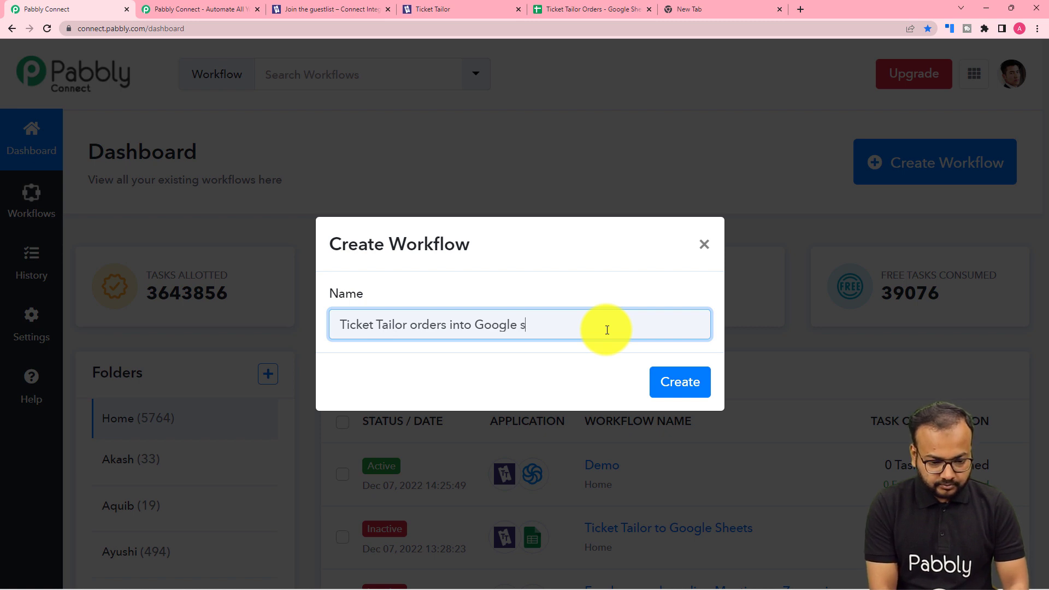
{"action": "key", "text": "BackSpace"}
{"action": "type", "text": "Sheet"}
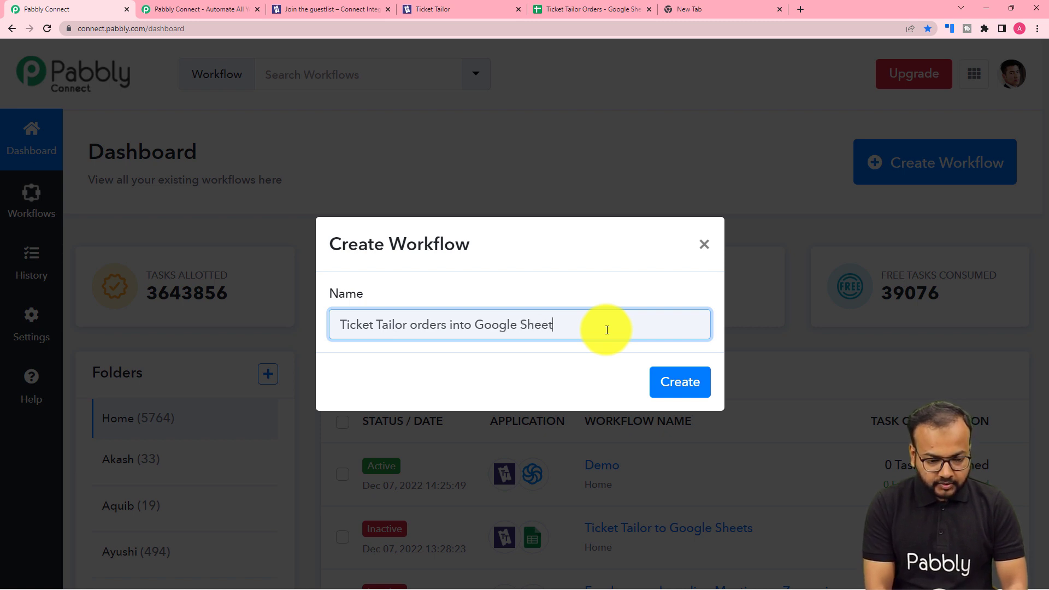
{"action": "type", "text": "s"}
{"action": "left_click", "coordinate": [688, 388]}
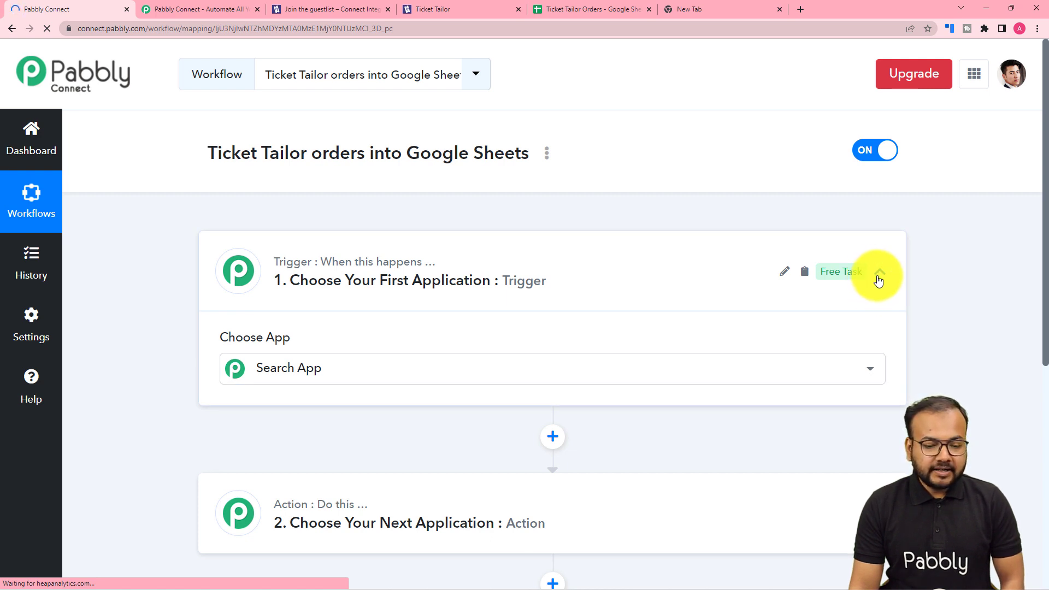
{"action": "left_click", "coordinate": [878, 279]}
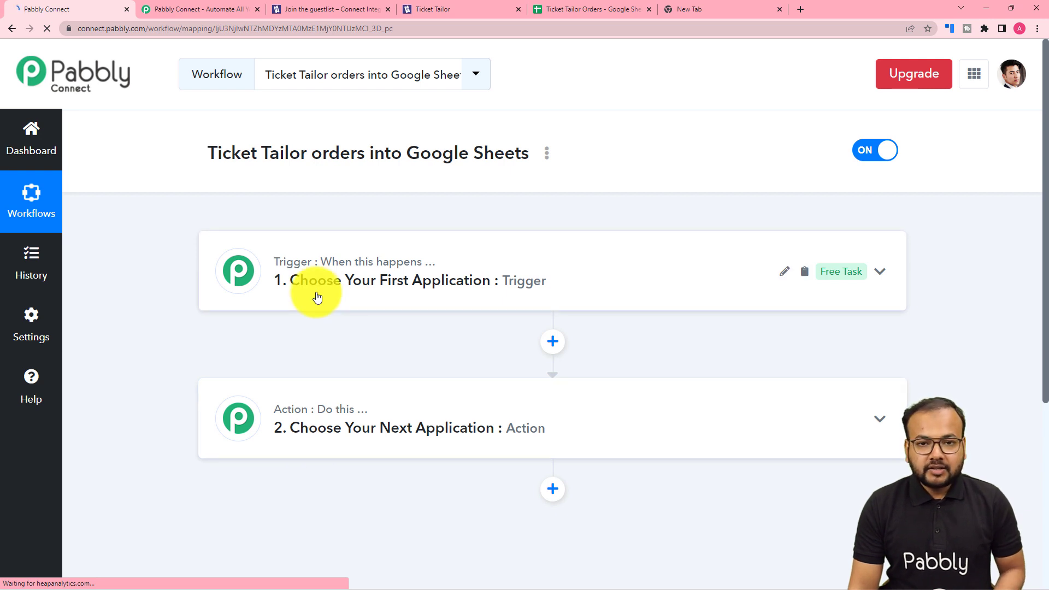
{"action": "left_click", "coordinate": [381, 432]}
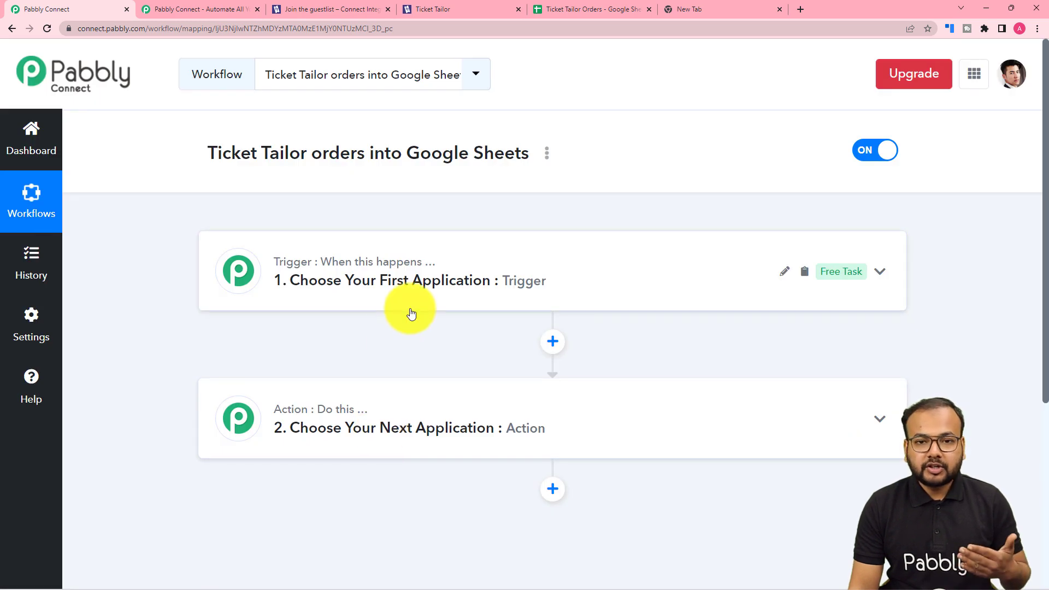
Set the workflow's trigger application to Ticket Tailor with New Ticket Order as the trigger event
{"action": "left_click", "coordinate": [389, 288]}
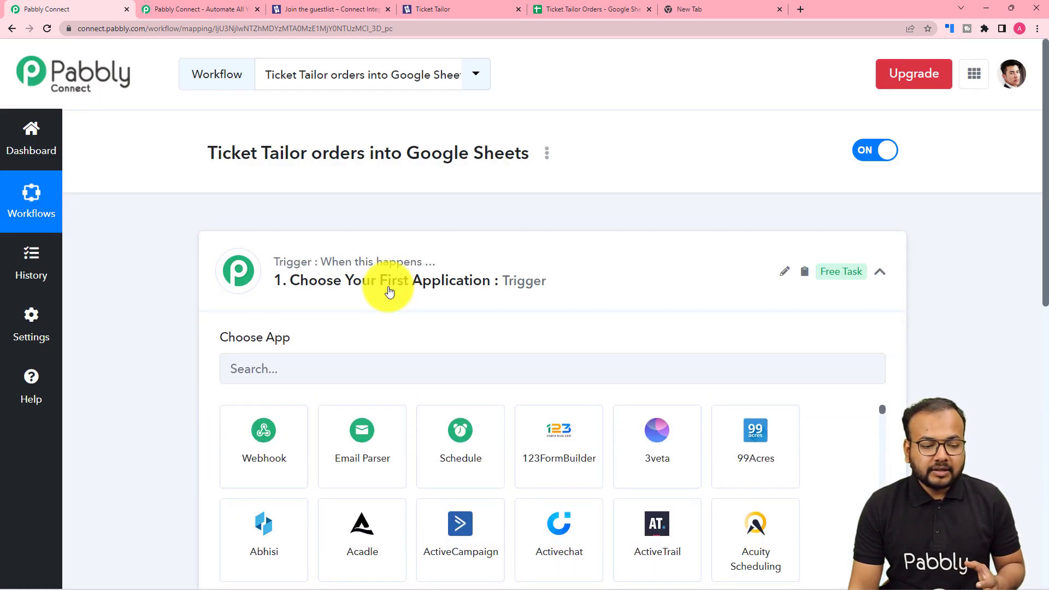
{"action": "scroll", "coordinate": [390, 291], "scroll_direction": "down", "scroll_amount": 2}
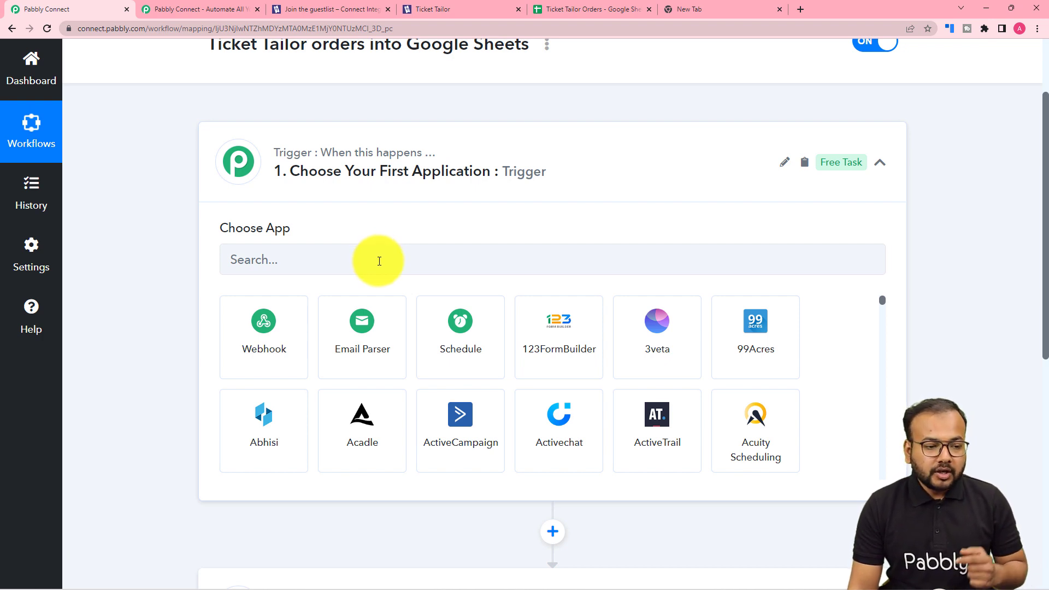
{"action": "scroll", "coordinate": [372, 254], "scroll_direction": "up", "scroll_amount": 2}
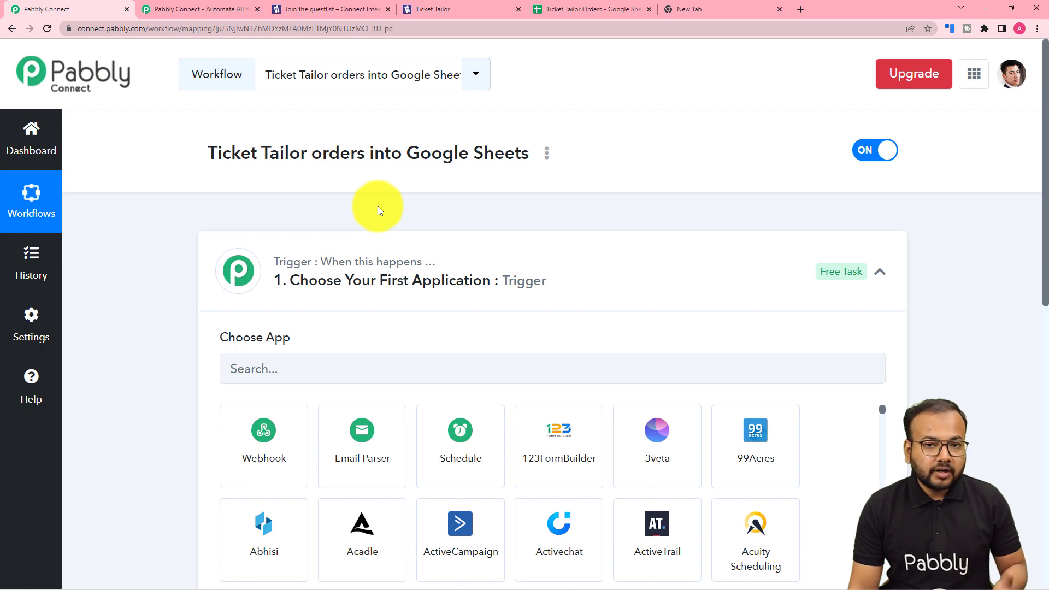
{"action": "scroll", "coordinate": [378, 206], "scroll_direction": "down", "scroll_amount": 7}
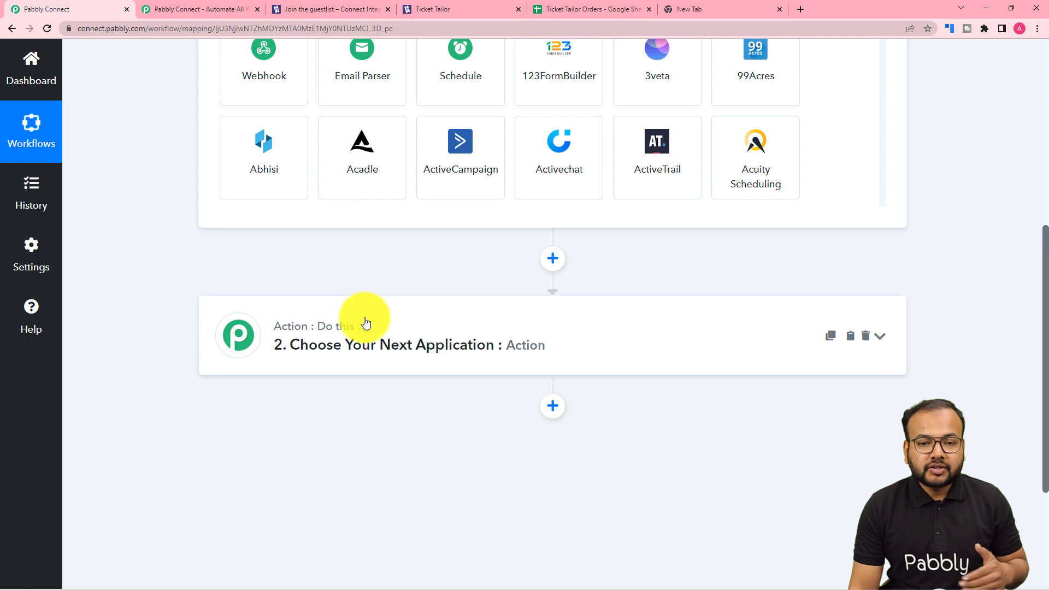
{"action": "scroll", "coordinate": [363, 320], "scroll_direction": "up", "scroll_amount": 7}
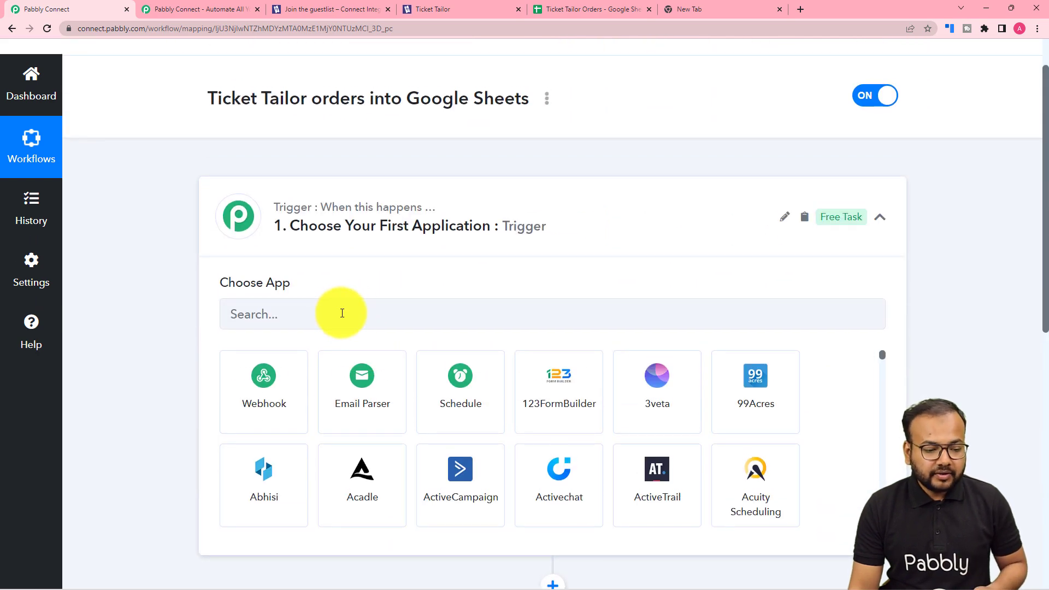
{"action": "left_click", "coordinate": [341, 311]}
{"action": "type", "text": "ti"}
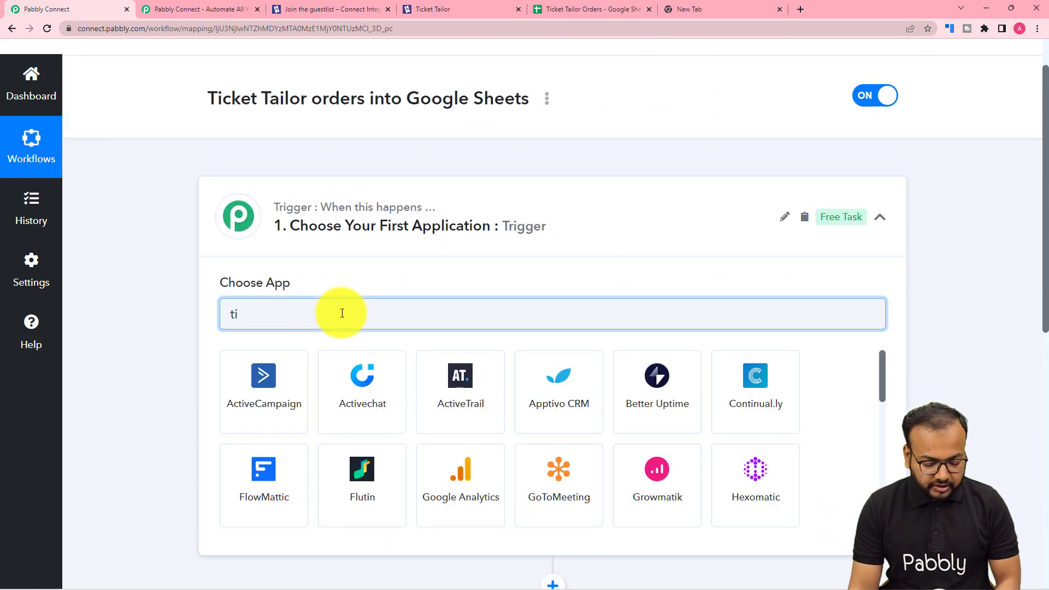
{"action": "type", "text": "c"}
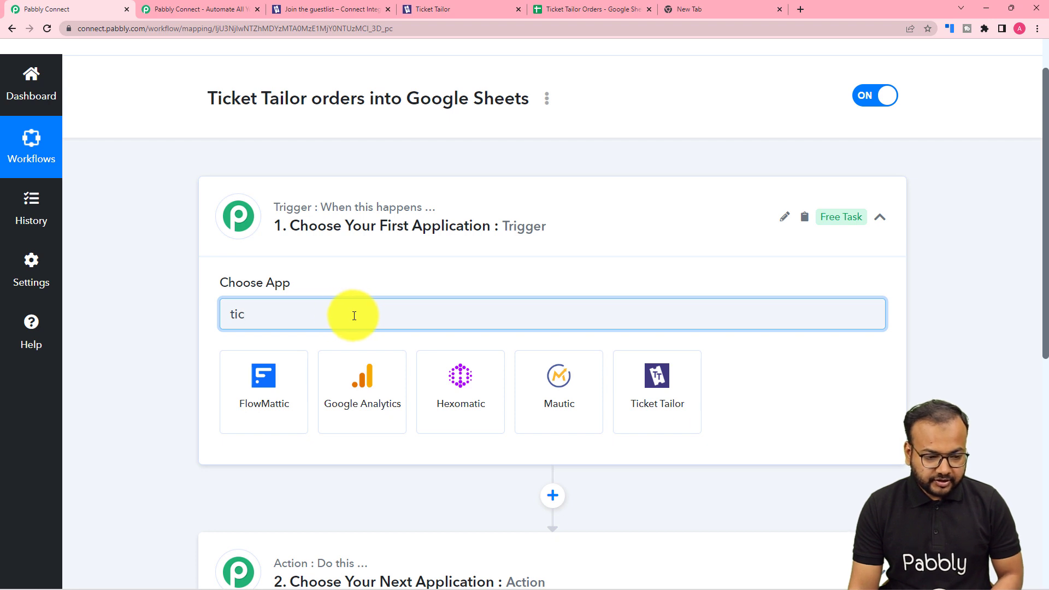
{"action": "left_click", "coordinate": [672, 394]}
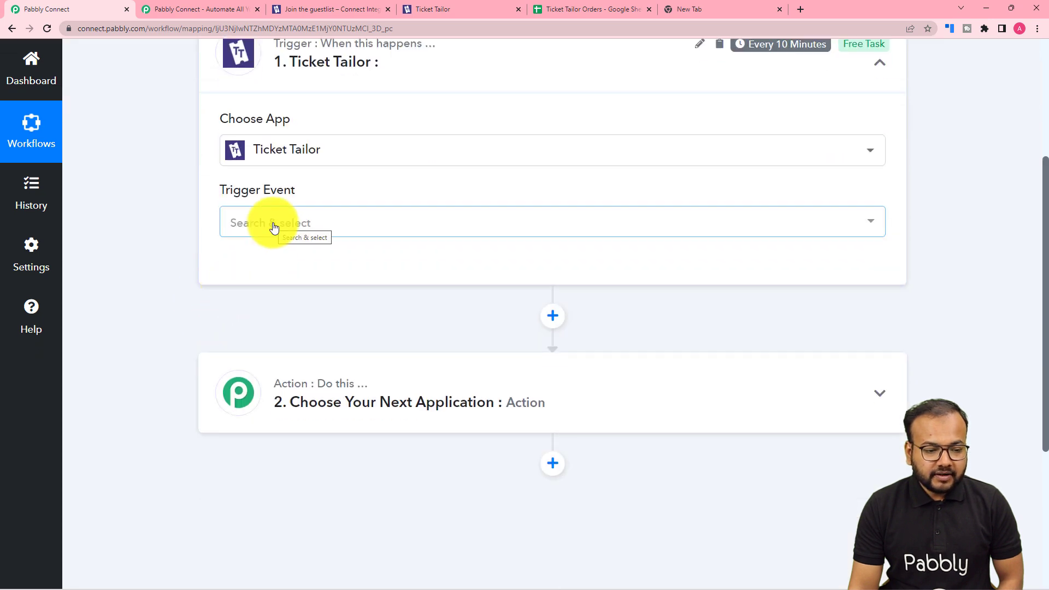
{"action": "left_click", "coordinate": [296, 232]}
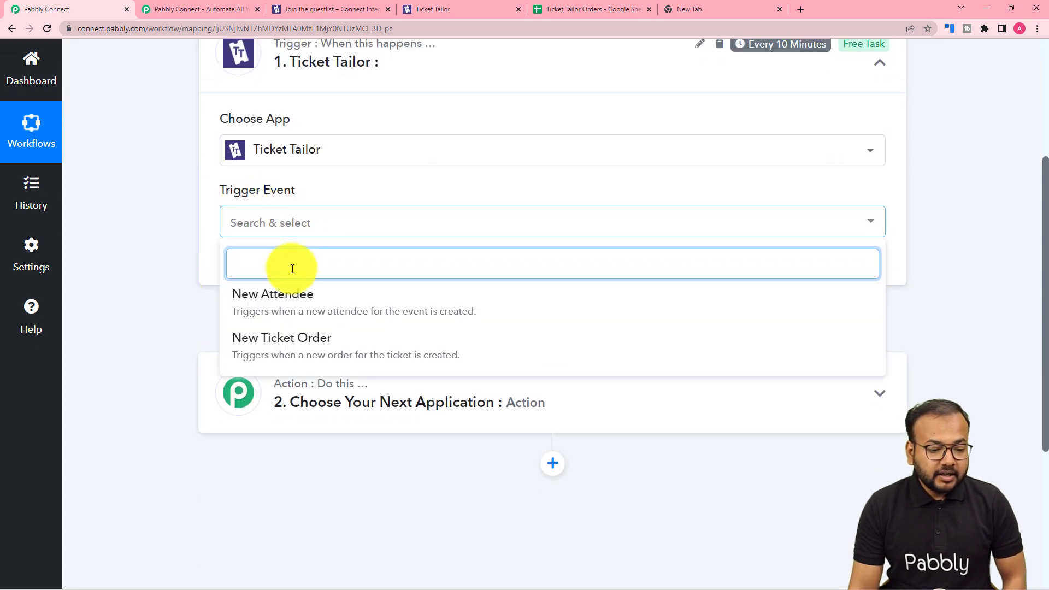
{"action": "left_click", "coordinate": [364, 344]}
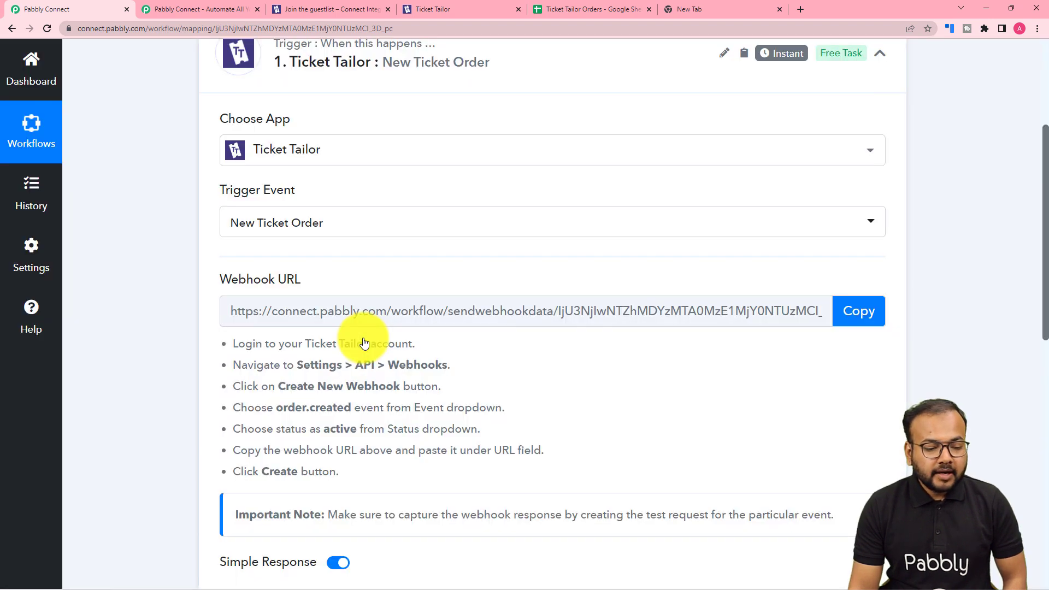
Copy the Ticket Tailor trigger's webhook URL and view the setup instructions below it
{"action": "left_click", "coordinate": [846, 316]}
{"action": "scroll", "coordinate": [570, 358], "scroll_direction": "down", "scroll_amount": 1}
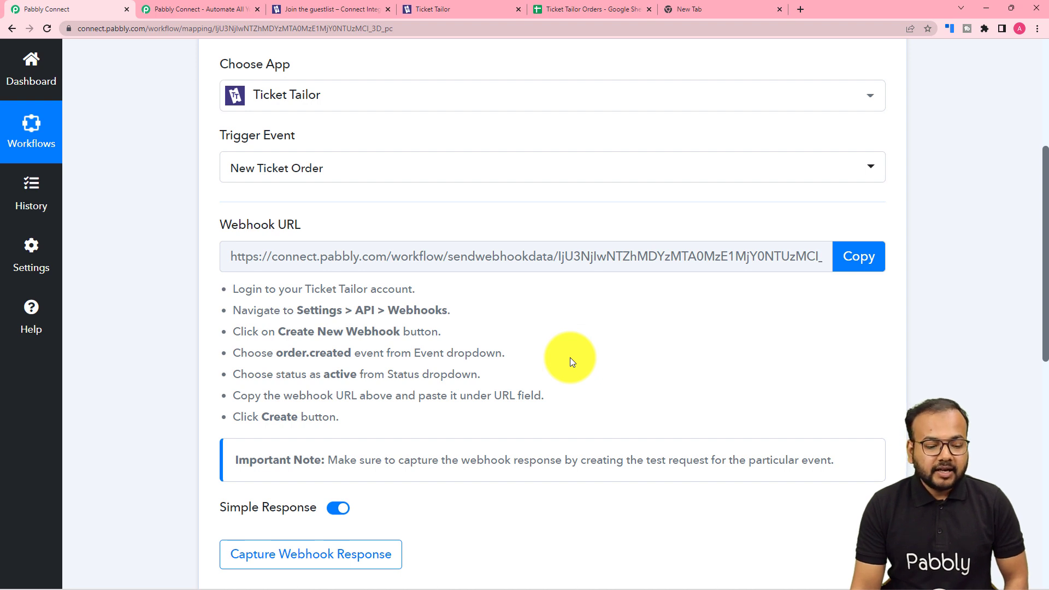
{"action": "scroll", "coordinate": [569, 358], "scroll_direction": "down", "scroll_amount": 3}
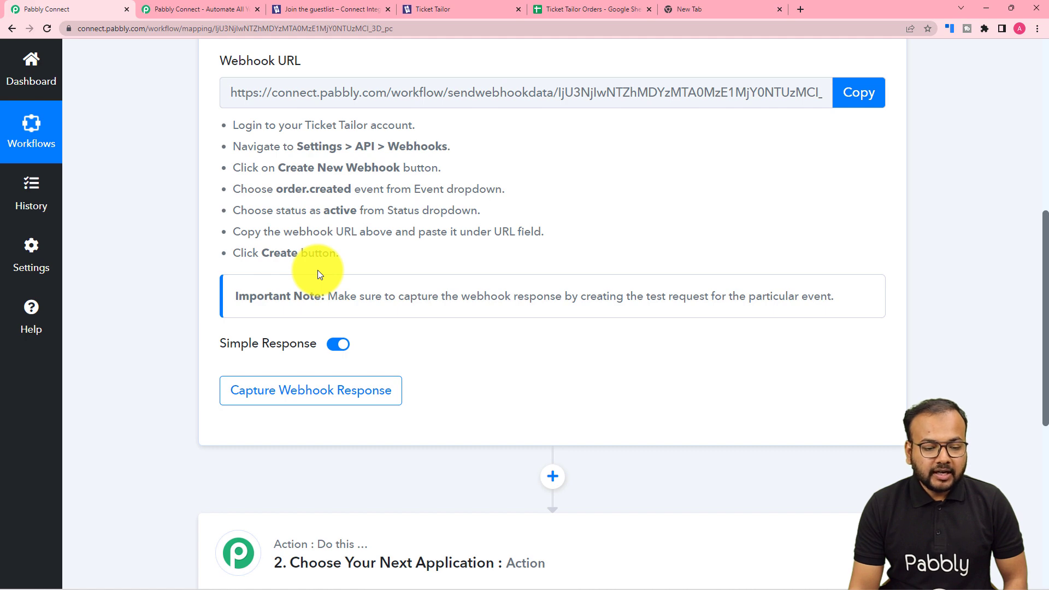
Switch to Ticket Tailor and open the Webhooks list in the box office's API settings
{"action": "left_click", "coordinate": [449, 9]}
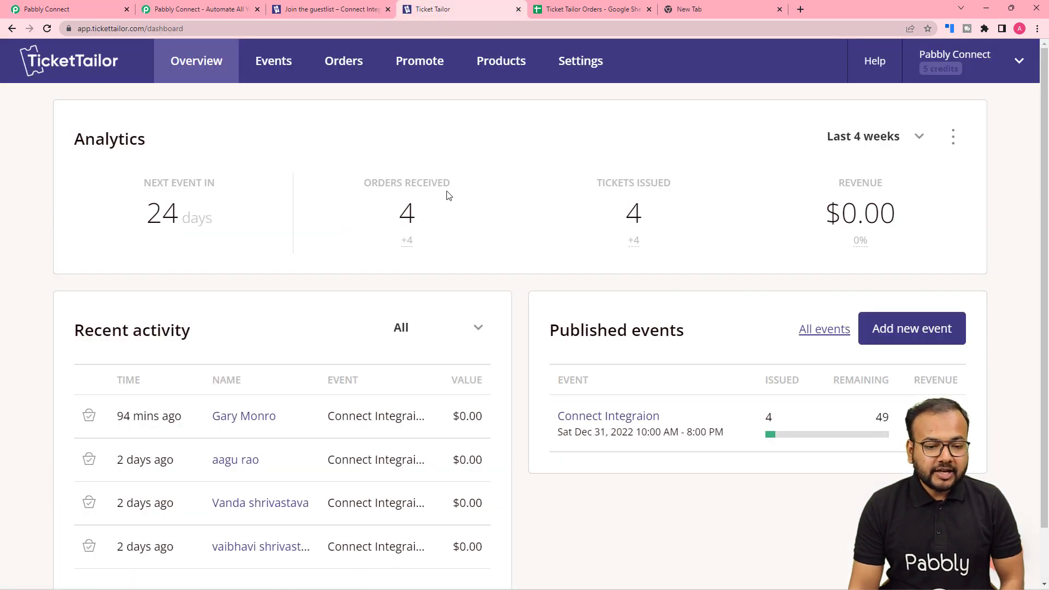
{"action": "left_click", "coordinate": [593, 63]}
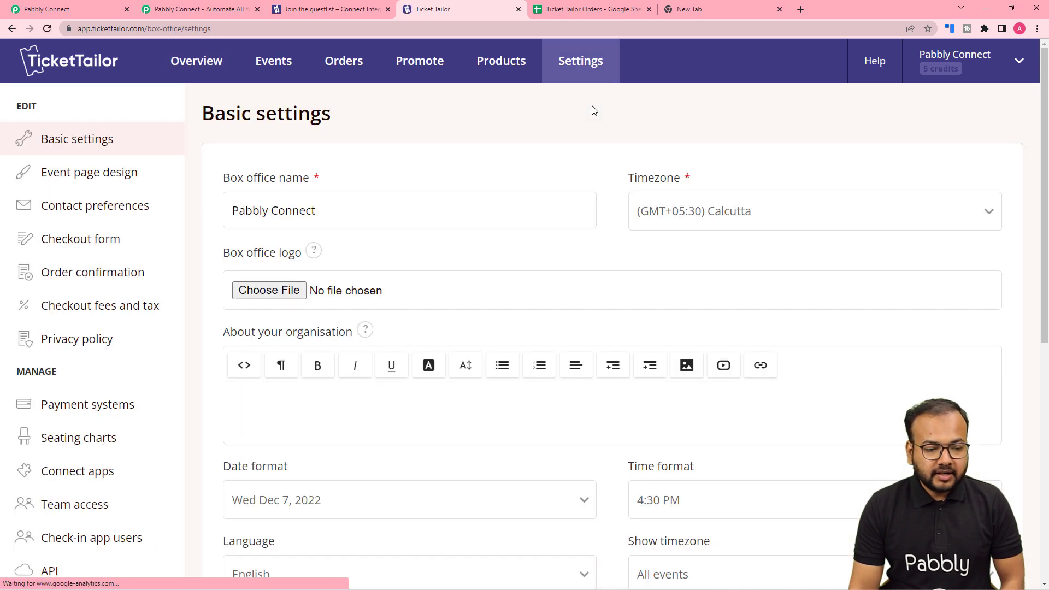
{"action": "scroll", "coordinate": [111, 256], "scroll_direction": "down", "scroll_amount": 3}
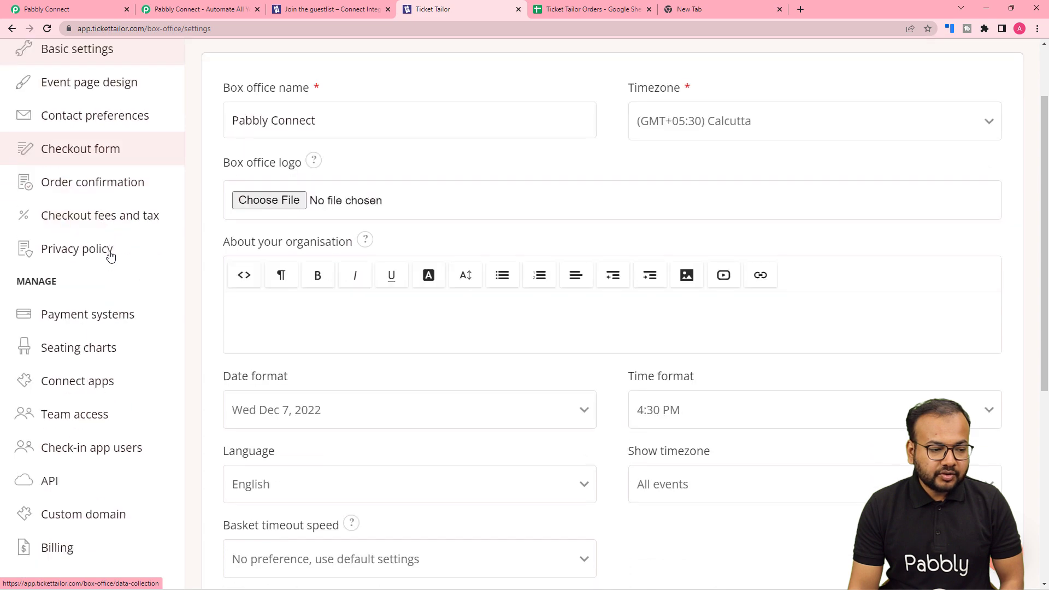
{"action": "scroll", "coordinate": [112, 256], "scroll_direction": "down", "scroll_amount": 1}
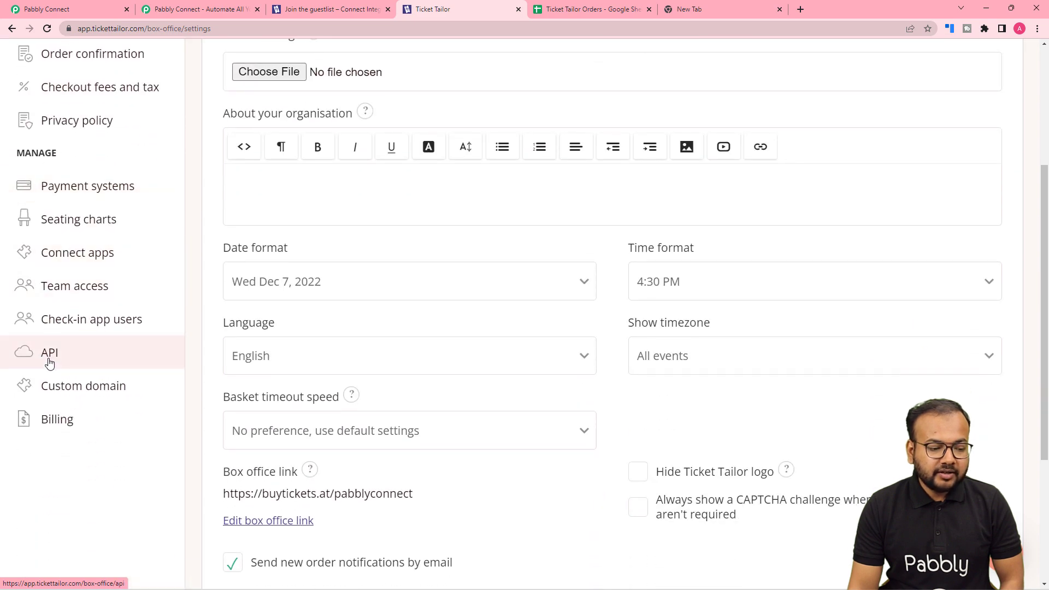
{"action": "left_click", "coordinate": [101, 359]}
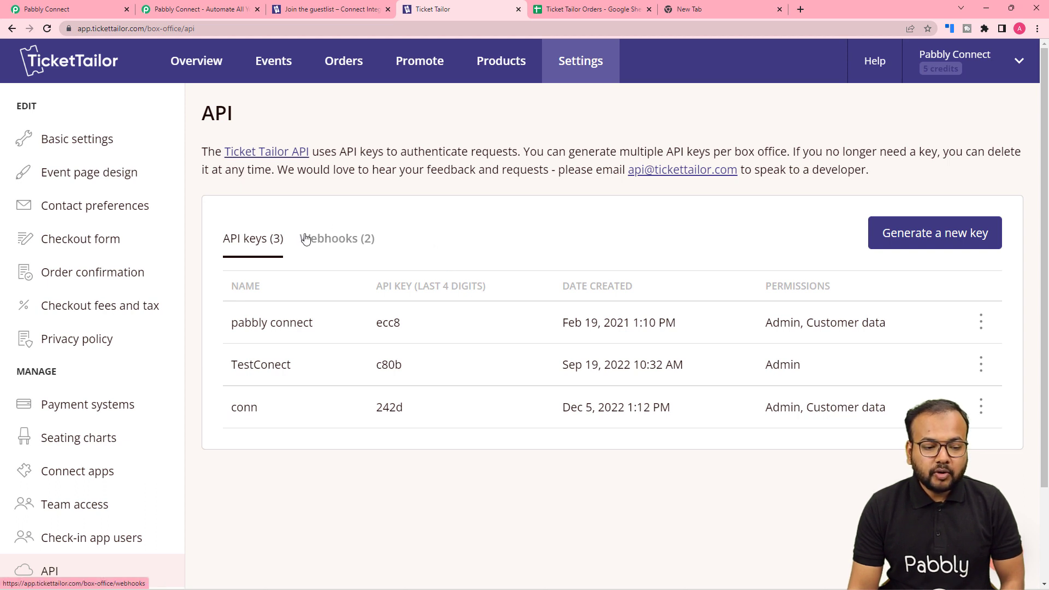
{"action": "left_click", "coordinate": [332, 243]}
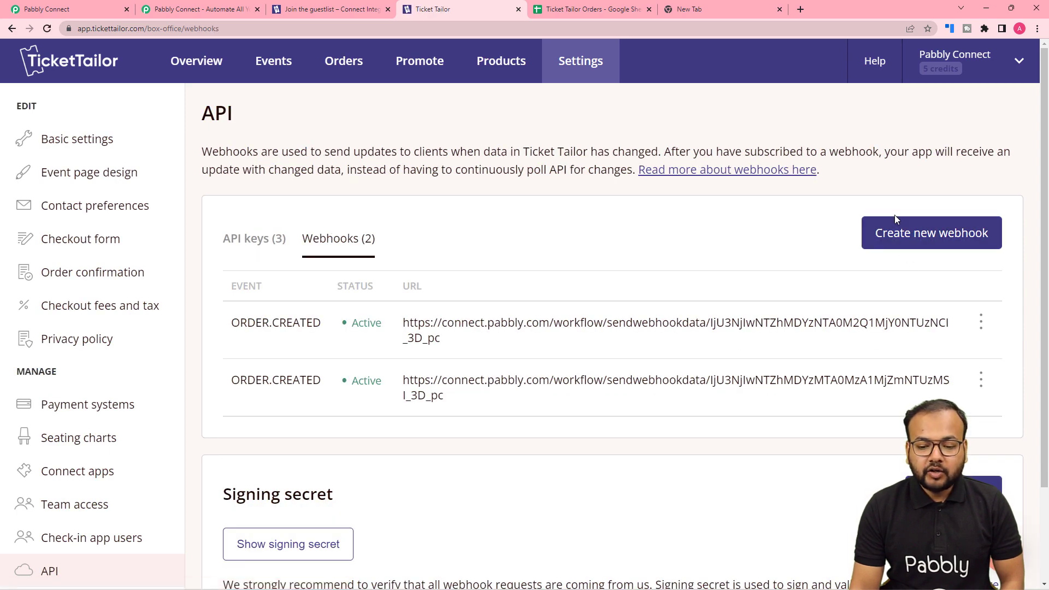
Start a new Ticket Tailor webhook and choose order.created as its event
{"action": "left_click", "coordinate": [933, 230]}
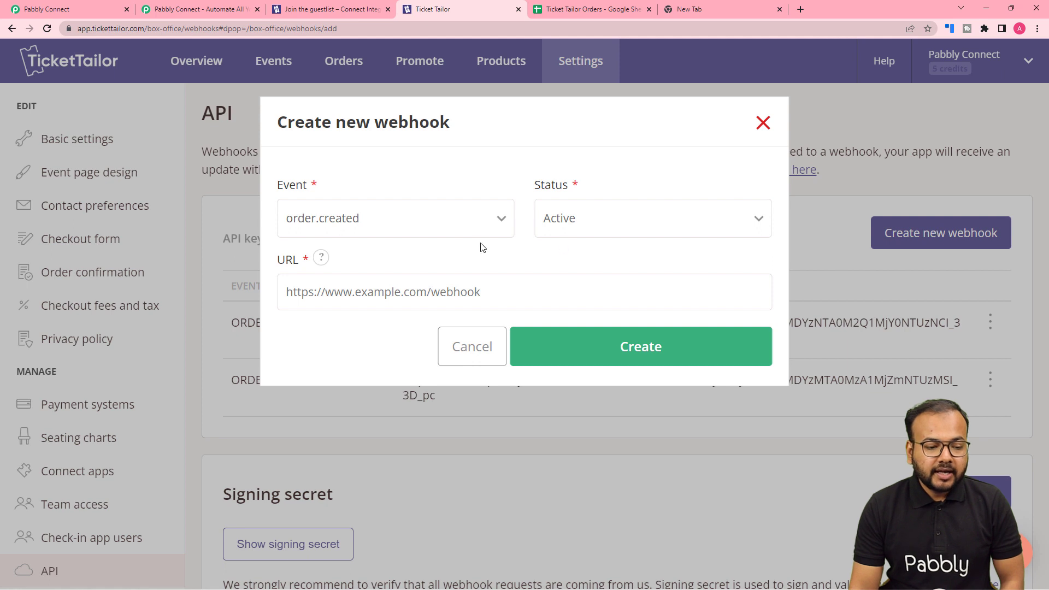
{"action": "left_click", "coordinate": [374, 226]}
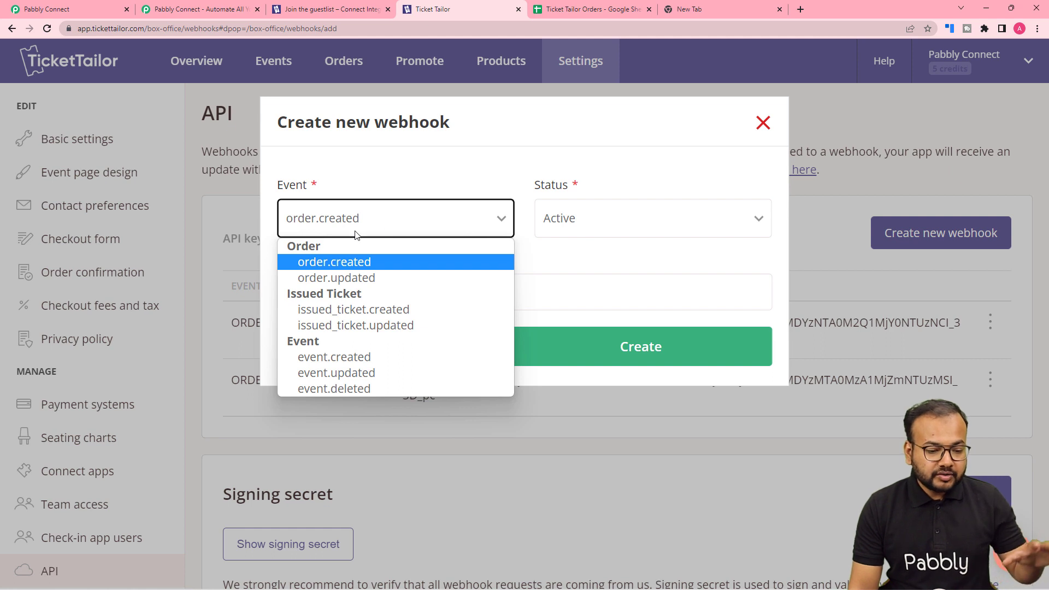
{"action": "left_click", "coordinate": [336, 261]}
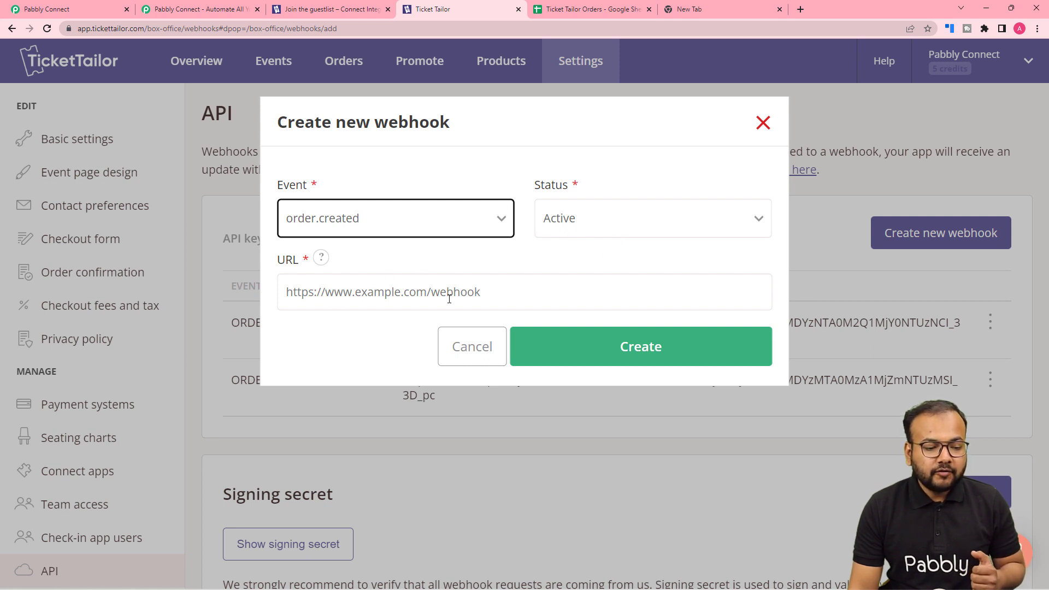
Copy the trigger's webhook URL from Pabbly Connect into the new Ticket Tailor webhook's URL field and create the active order.created webhook
{"action": "left_click", "coordinate": [24, 6]}
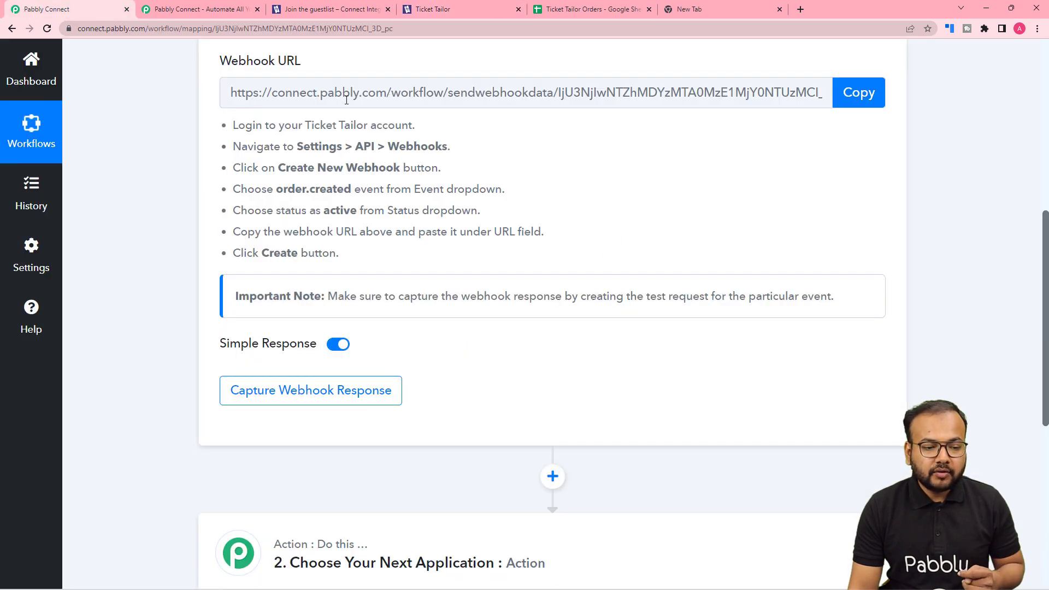
{"action": "left_click", "coordinate": [868, 98]}
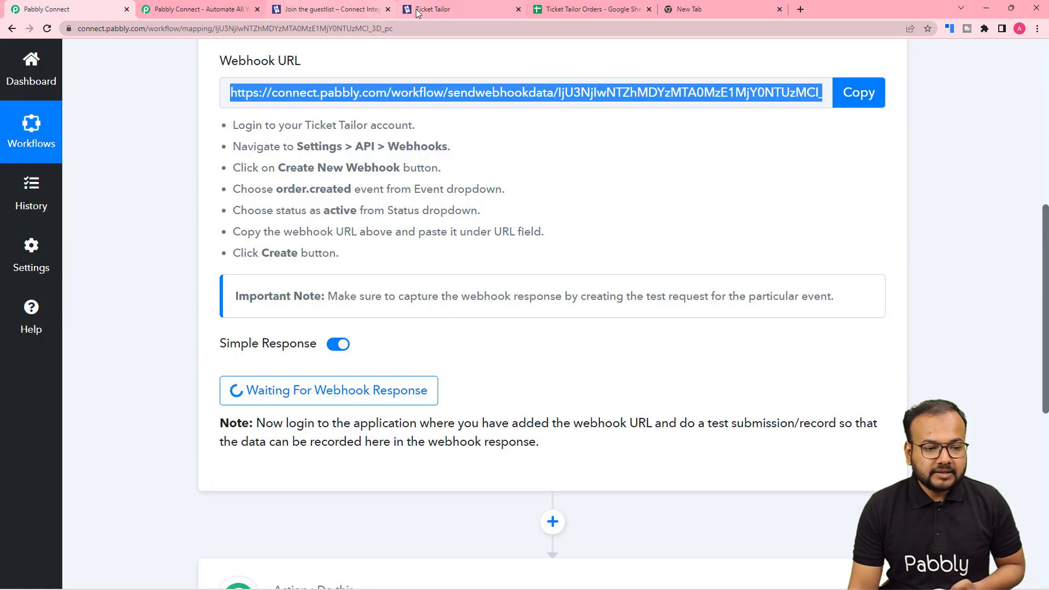
{"action": "left_click", "coordinate": [418, 10]}
{"action": "left_click", "coordinate": [307, 290]}
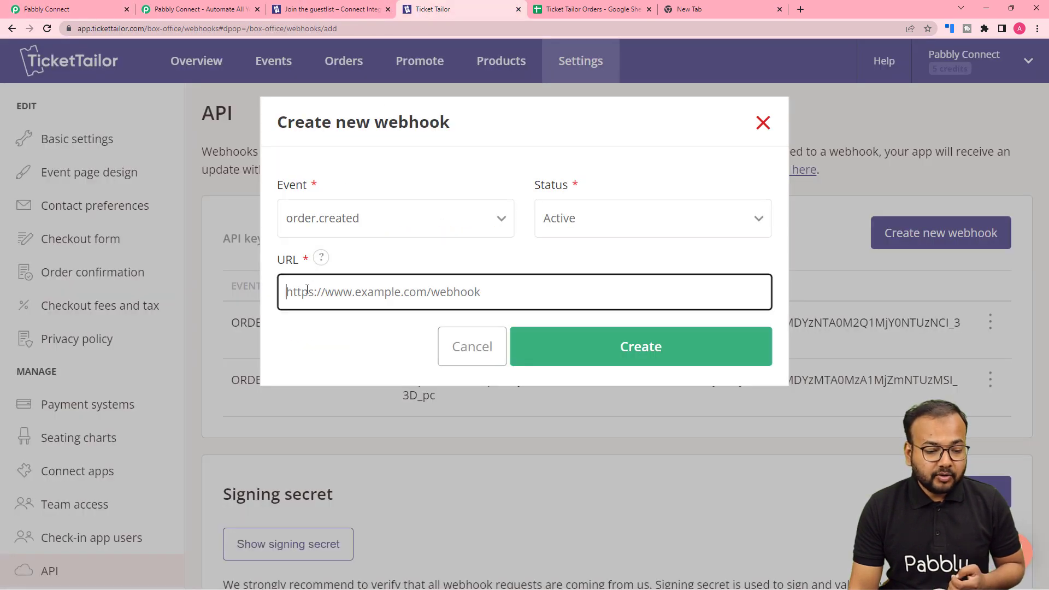
{"action": "right_click", "coordinate": [307, 289]}
{"action": "left_click", "coordinate": [344, 377]}
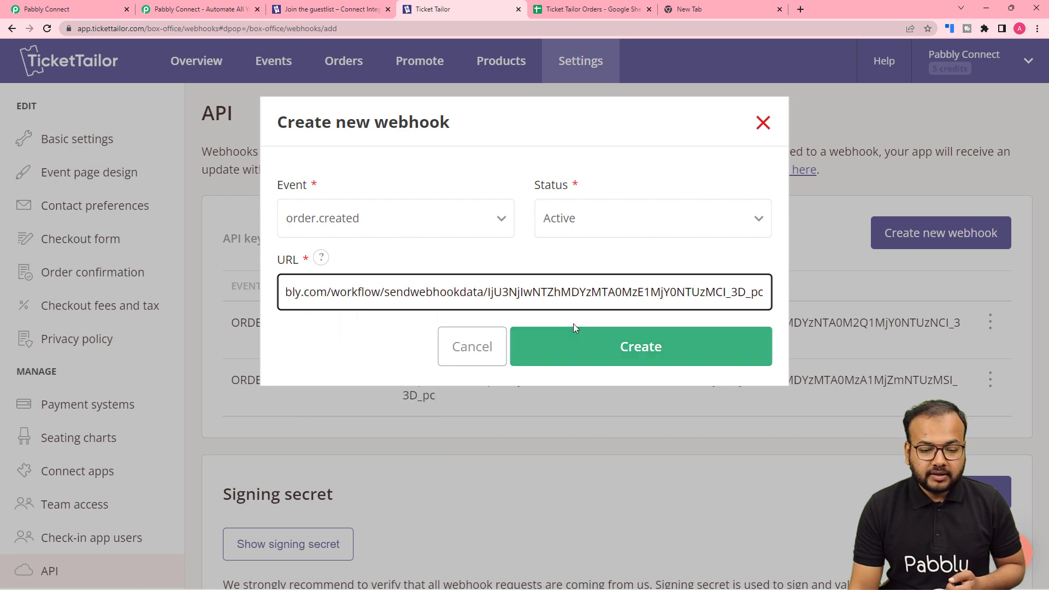
{"action": "left_click", "coordinate": [568, 356]}
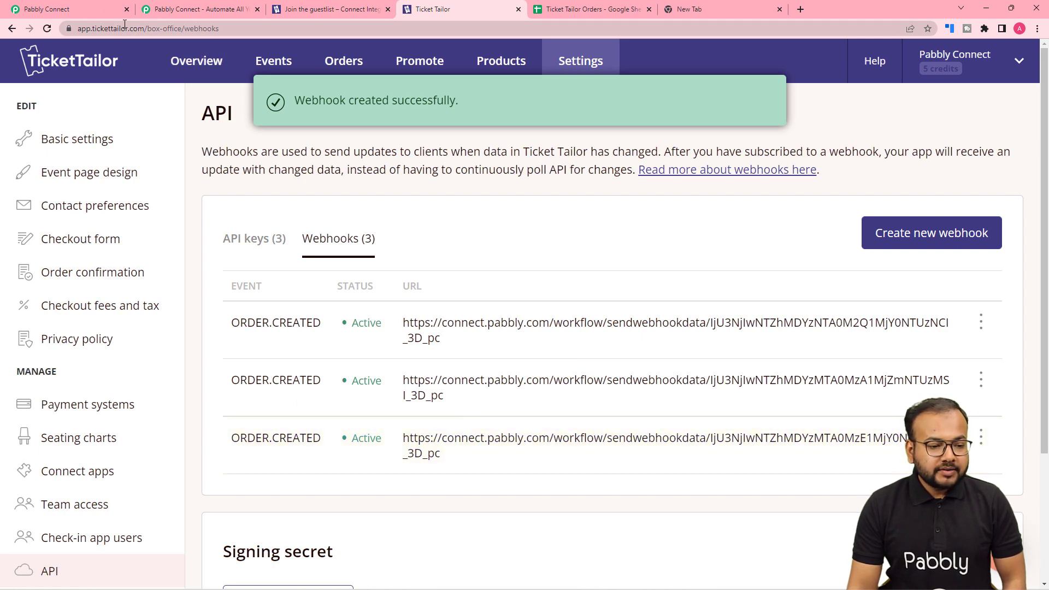
Check the trigger's webhook capture in Pabbly Connect, and open guestlist sign-up on Ticket Tailor's Connect Integraion event page
{"action": "left_click", "coordinate": [104, 9]}
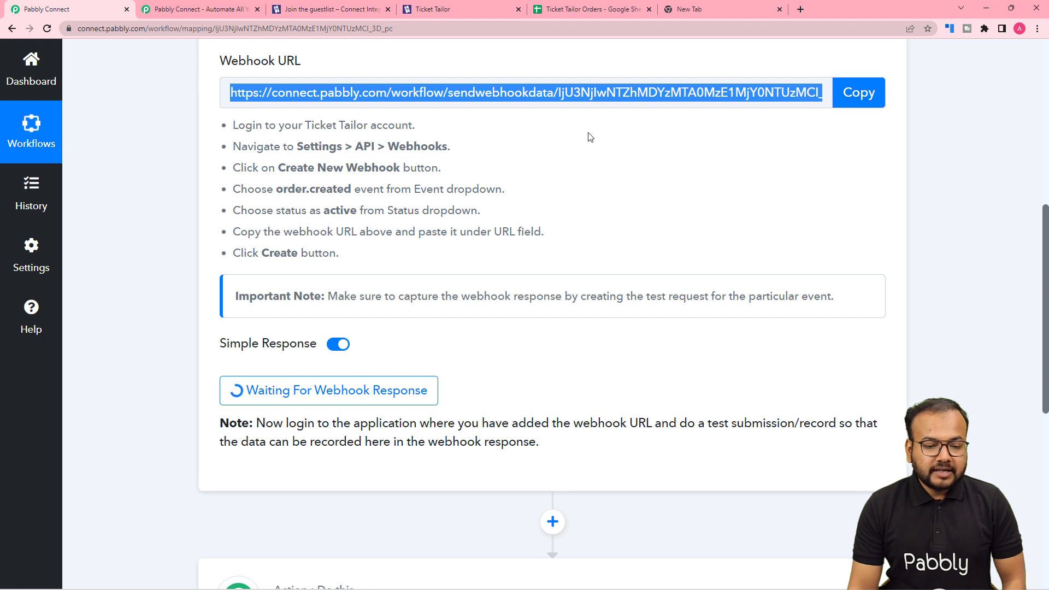
{"action": "scroll", "coordinate": [563, 286], "scroll_direction": "down", "scroll_amount": 1}
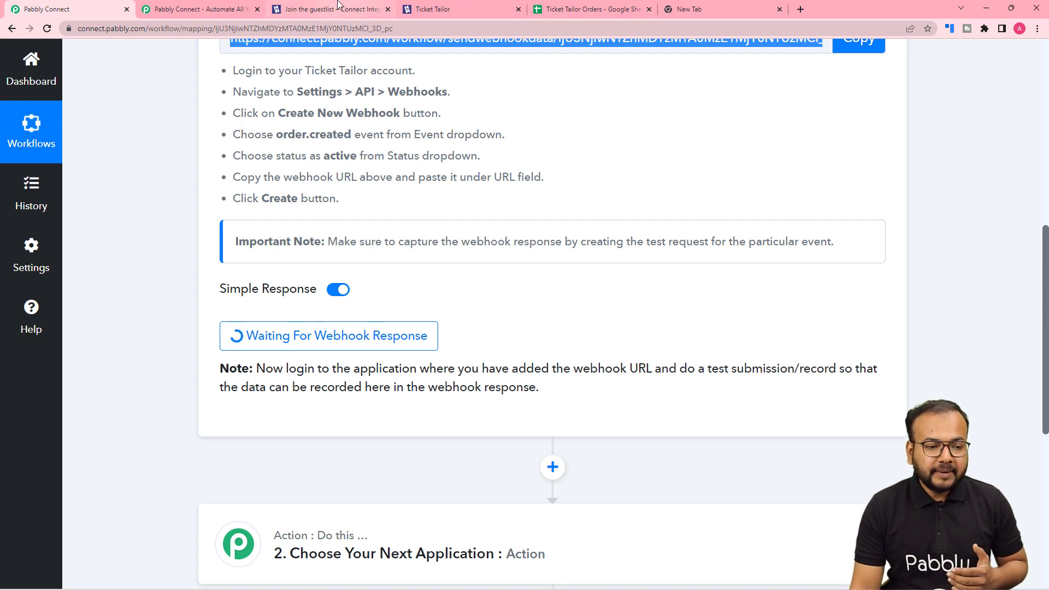
{"action": "left_click", "coordinate": [338, 5]}
{"action": "scroll", "coordinate": [358, 210], "scroll_direction": "down", "scroll_amount": 2}
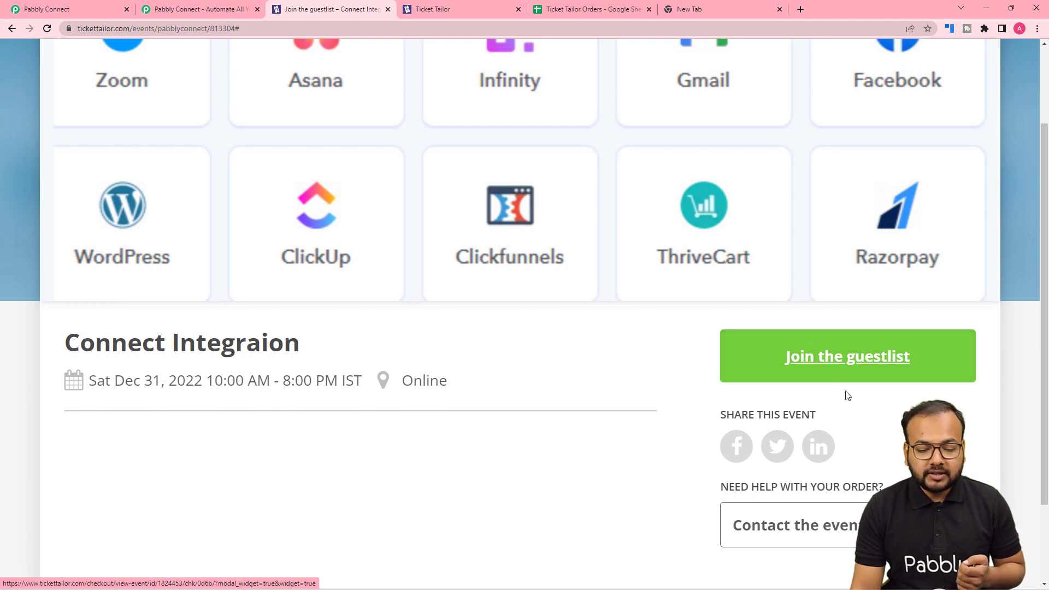
{"action": "left_click", "coordinate": [842, 369]}
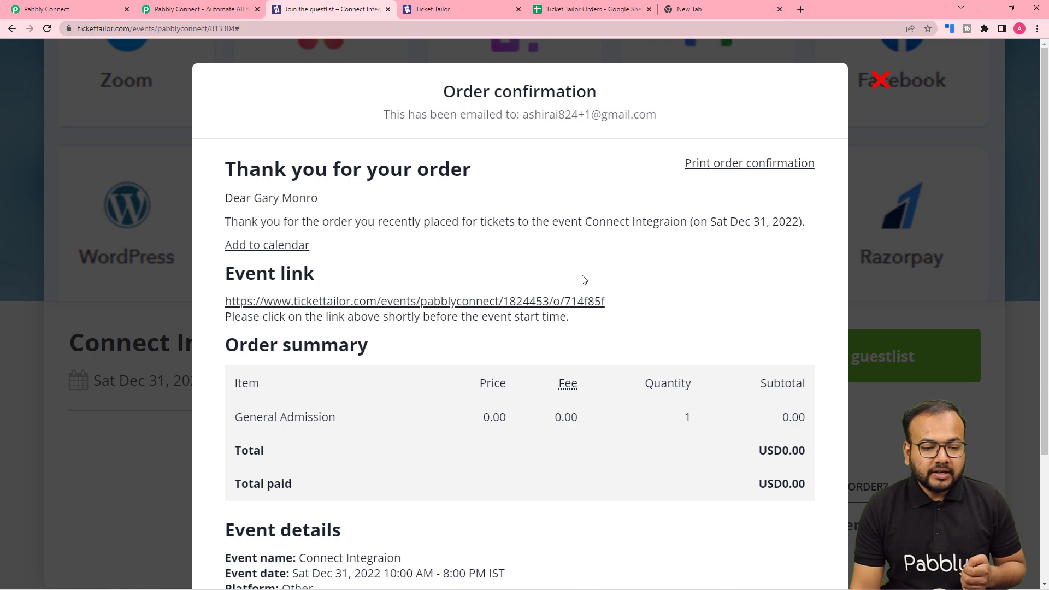
Start a new order for the Connect Integraion event with 2 General Admission tickets and continue to the buyer details
{"action": "scroll", "coordinate": [576, 247], "scroll_direction": "down", "scroll_amount": 2}
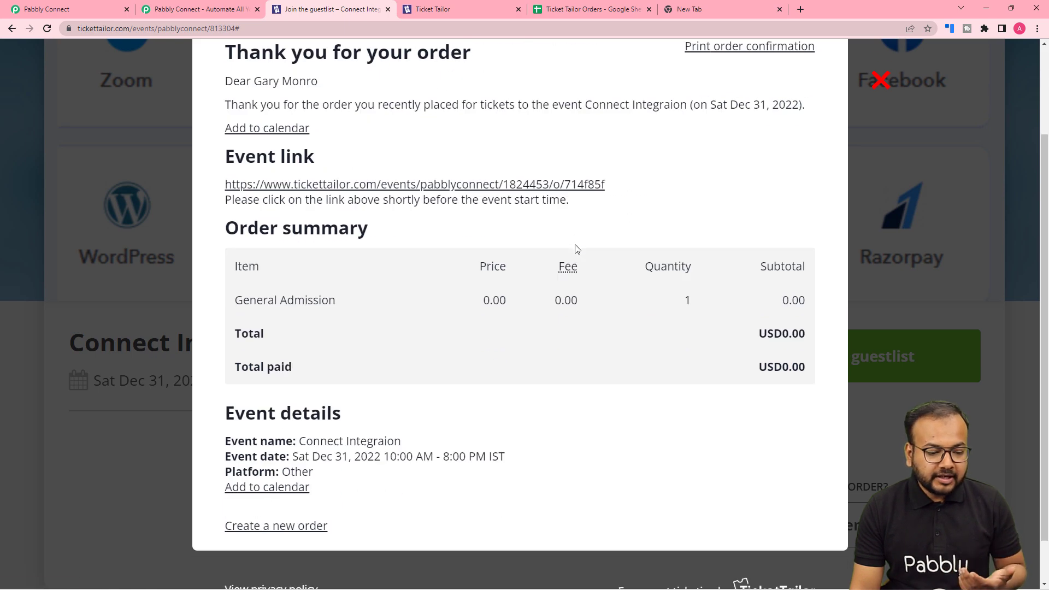
{"action": "scroll", "coordinate": [575, 249], "scroll_direction": "up", "scroll_amount": 3}
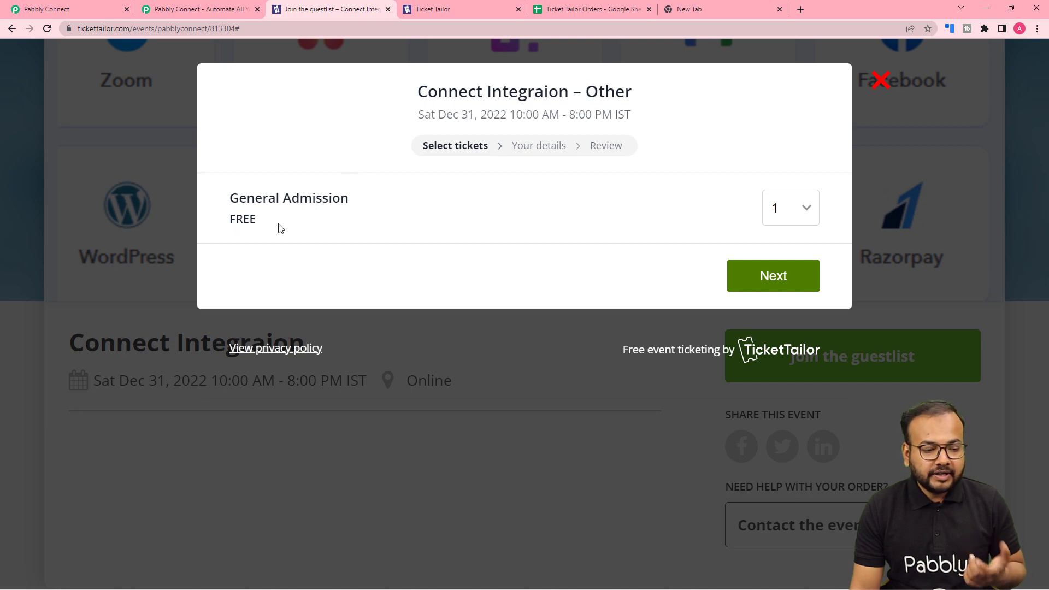
{"action": "left_click", "coordinate": [805, 209]}
{"action": "left_click", "coordinate": [782, 250]}
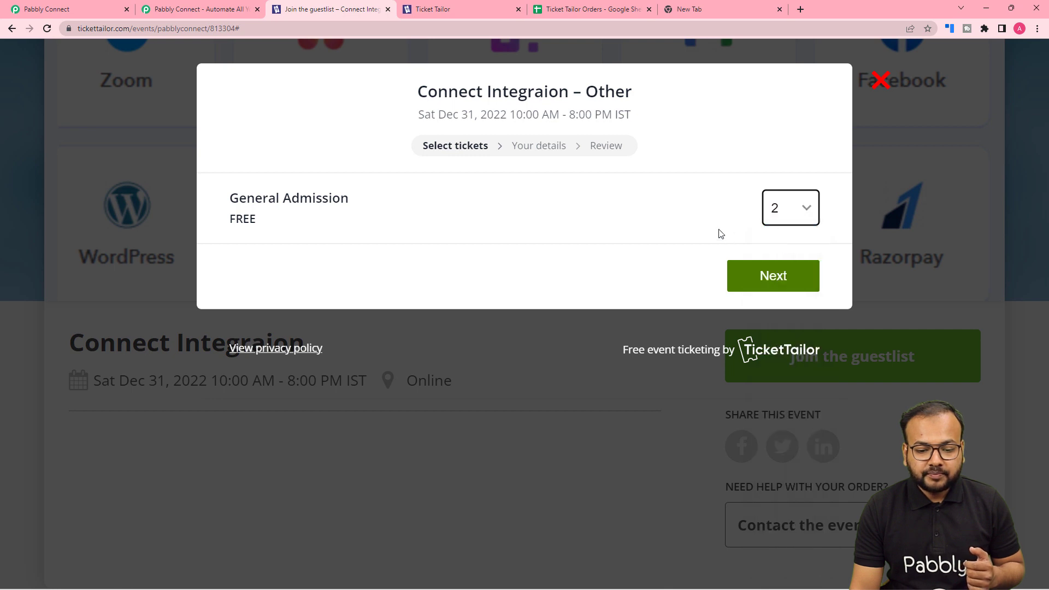
{"action": "left_click", "coordinate": [753, 289]}
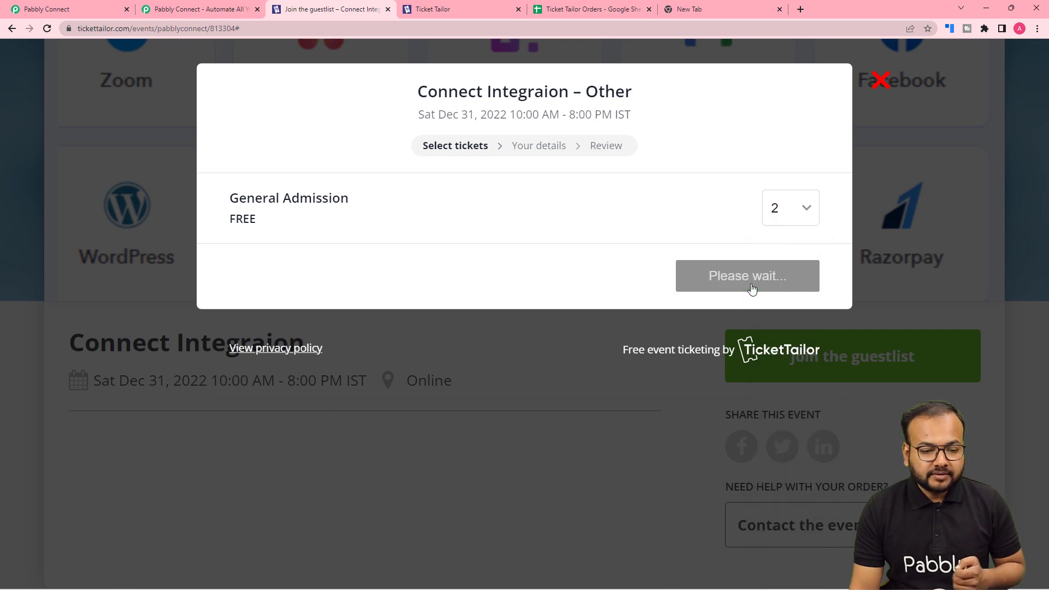
Fill in the buyer's name, e-mail and mobile number, complete the test order and view its confirmation
{"action": "scroll", "coordinate": [382, 304], "scroll_direction": "down", "scroll_amount": 3}
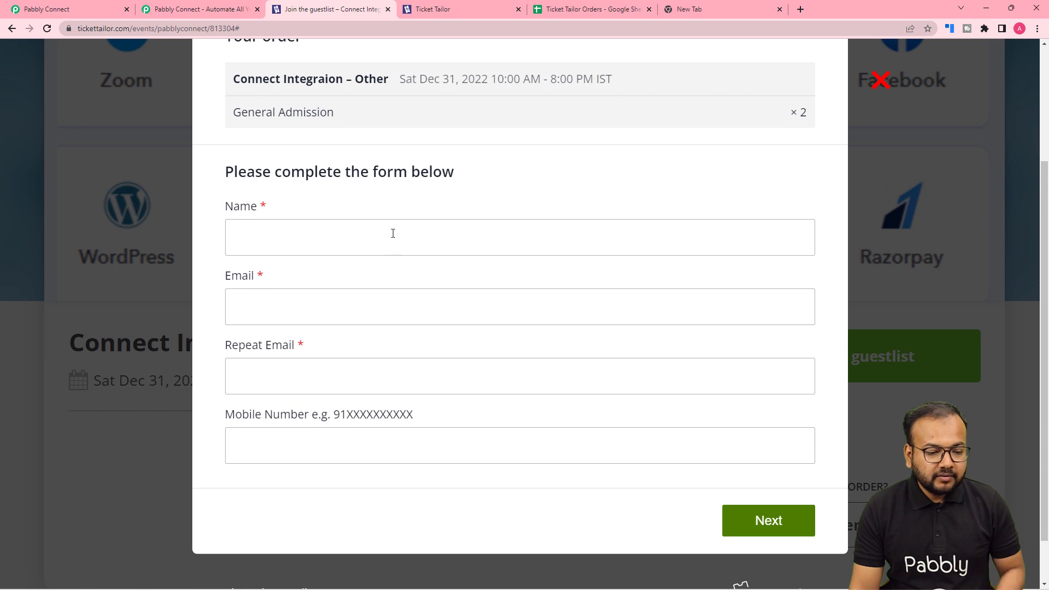
{"action": "left_click", "coordinate": [393, 234]}
{"action": "type", "text": "Demo"}
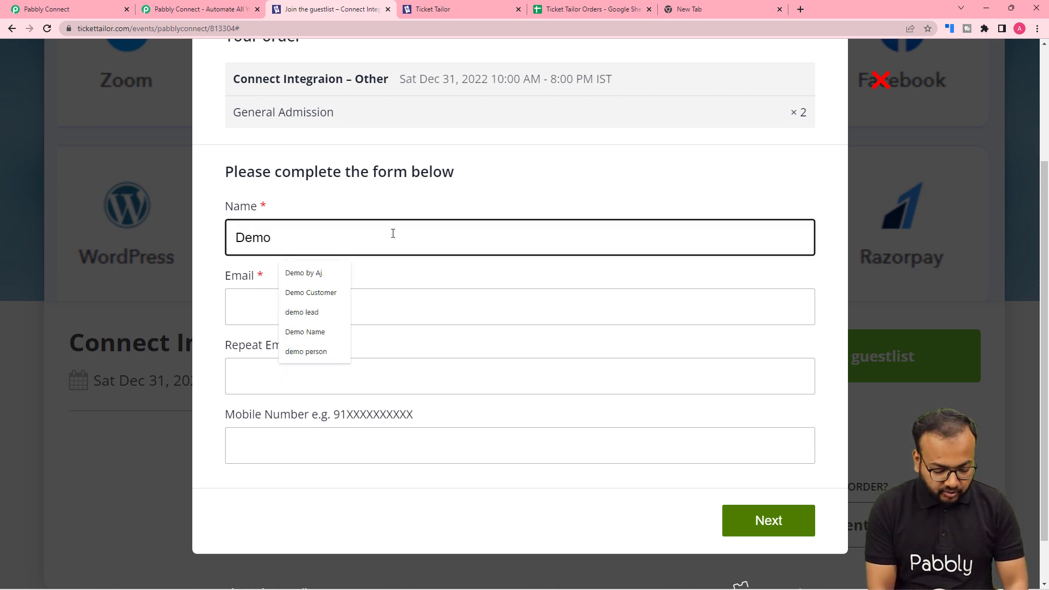
{"action": "left_click", "coordinate": [310, 293]}
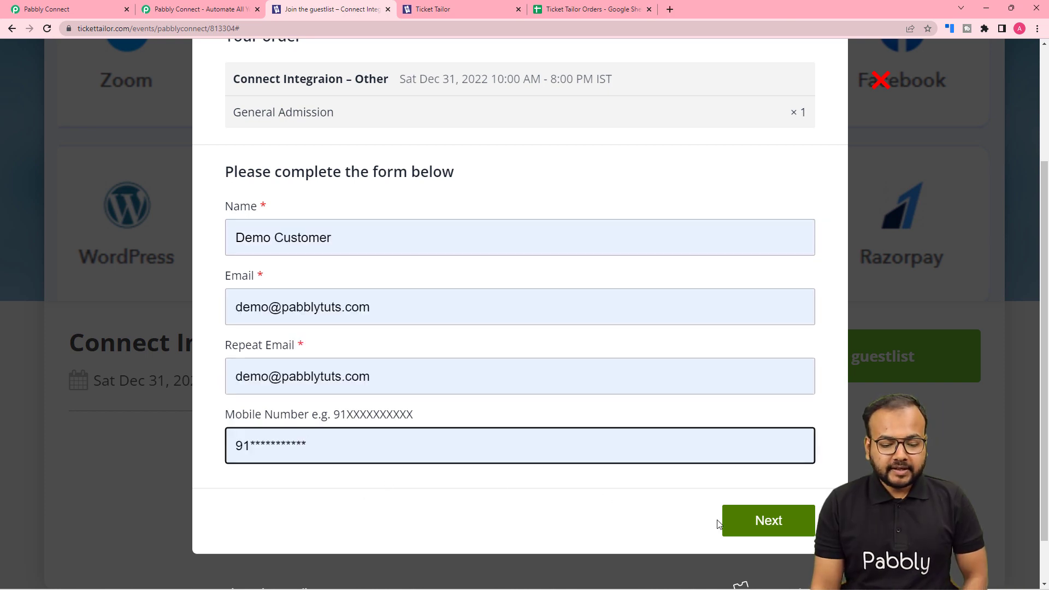
{"action": "left_click", "coordinate": [749, 531]}
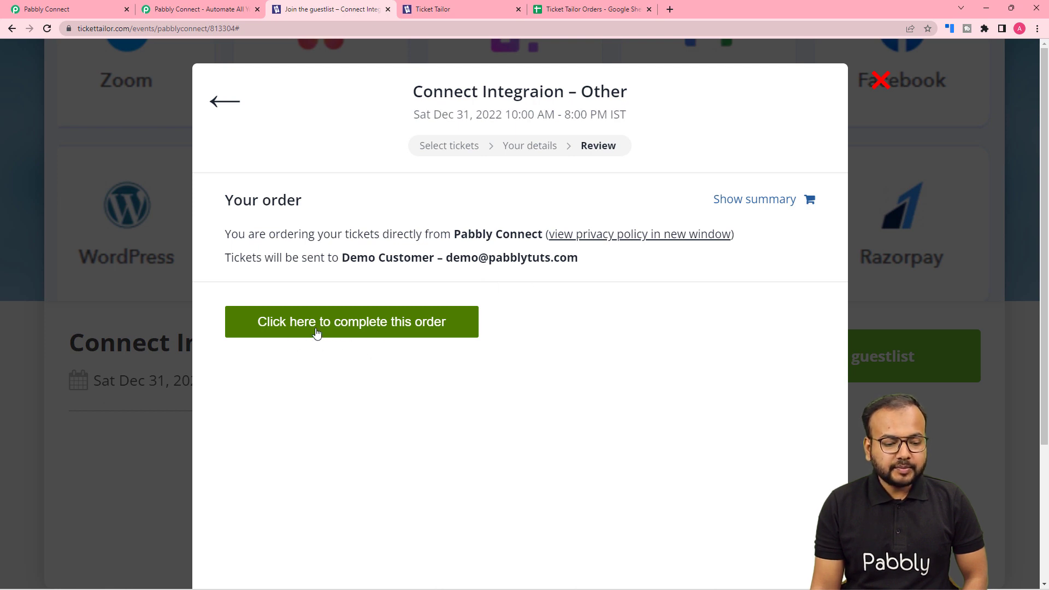
{"action": "left_click", "coordinate": [364, 333]}
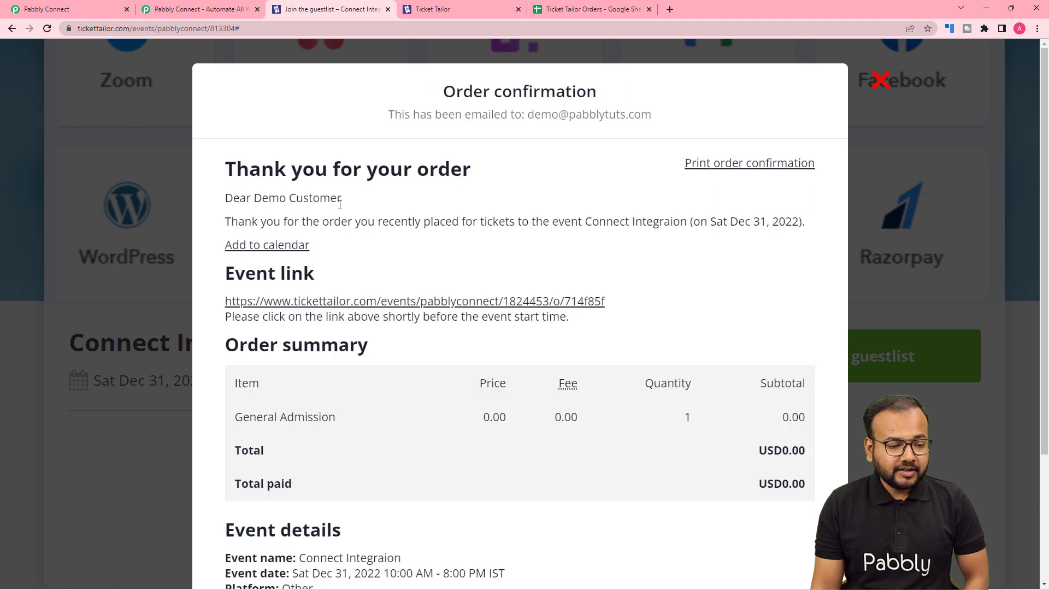
{"action": "scroll", "coordinate": [365, 222], "scroll_direction": "down", "scroll_amount": 2}
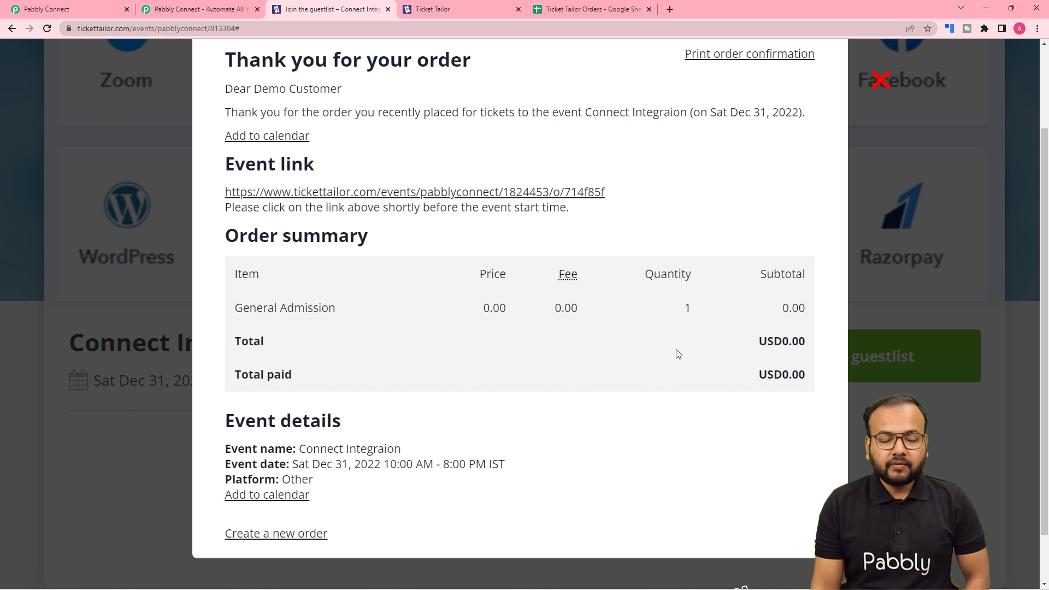
Switch to Pabbly Connect and examine the captured webhook response, including the payment totals, event summary and buyer details
{"action": "left_click", "coordinate": [82, 11]}
{"action": "scroll", "coordinate": [140, 189], "scroll_direction": "down", "scroll_amount": 5}
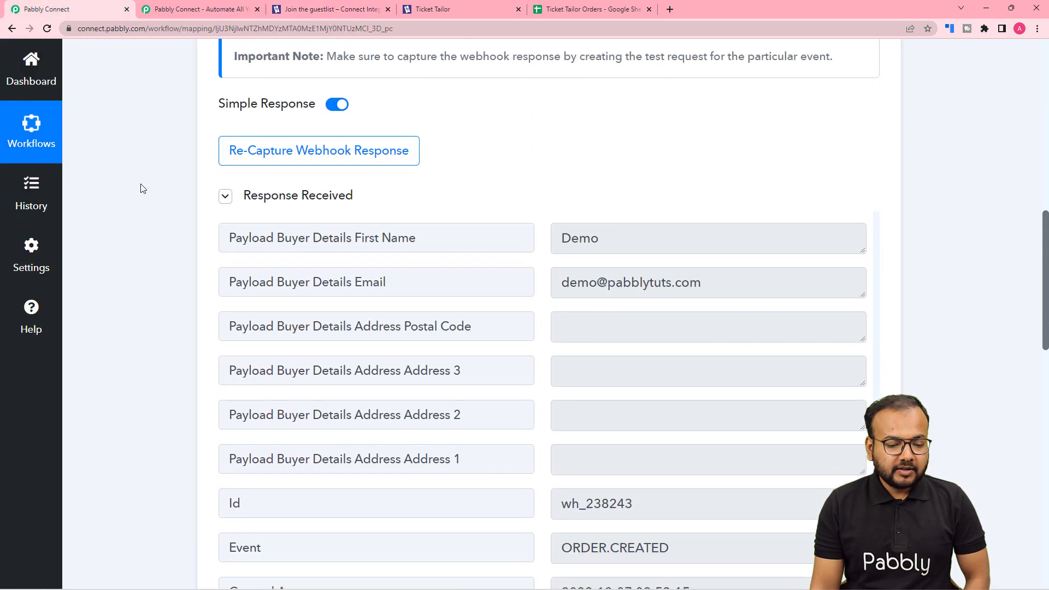
{"action": "scroll", "coordinate": [141, 188], "scroll_direction": "down", "scroll_amount": 1}
{"action": "scroll", "coordinate": [412, 256], "scroll_direction": "up", "scroll_amount": 20}
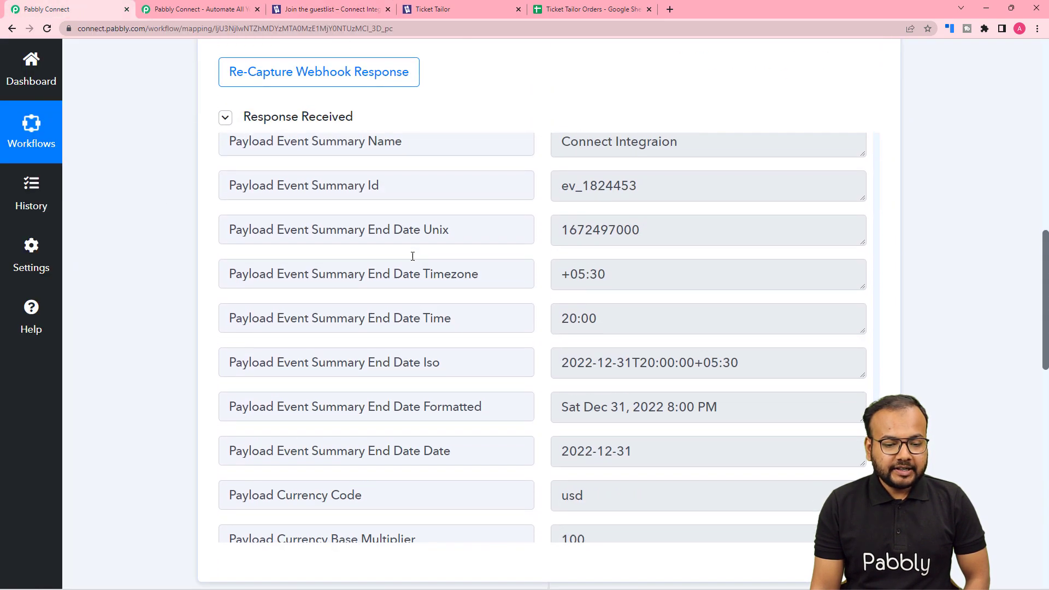
{"action": "scroll", "coordinate": [412, 256], "scroll_direction": "up", "scroll_amount": 5}
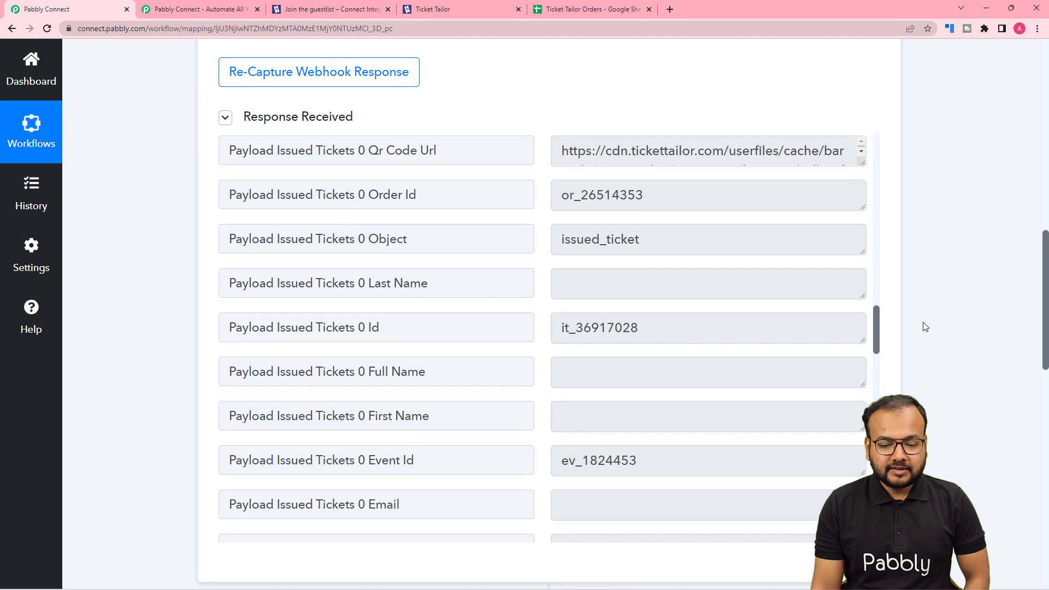
{"action": "left_click_drag", "start_coordinate": [881, 328], "coordinate": [889, 165]}
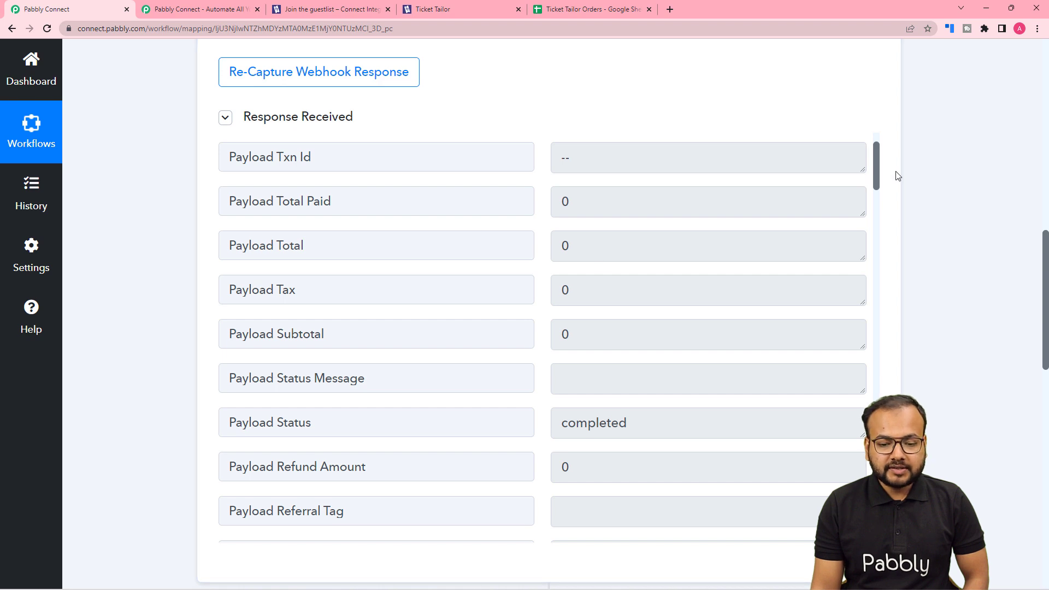
{"action": "left_click_drag", "start_coordinate": [876, 177], "coordinate": [882, 432]}
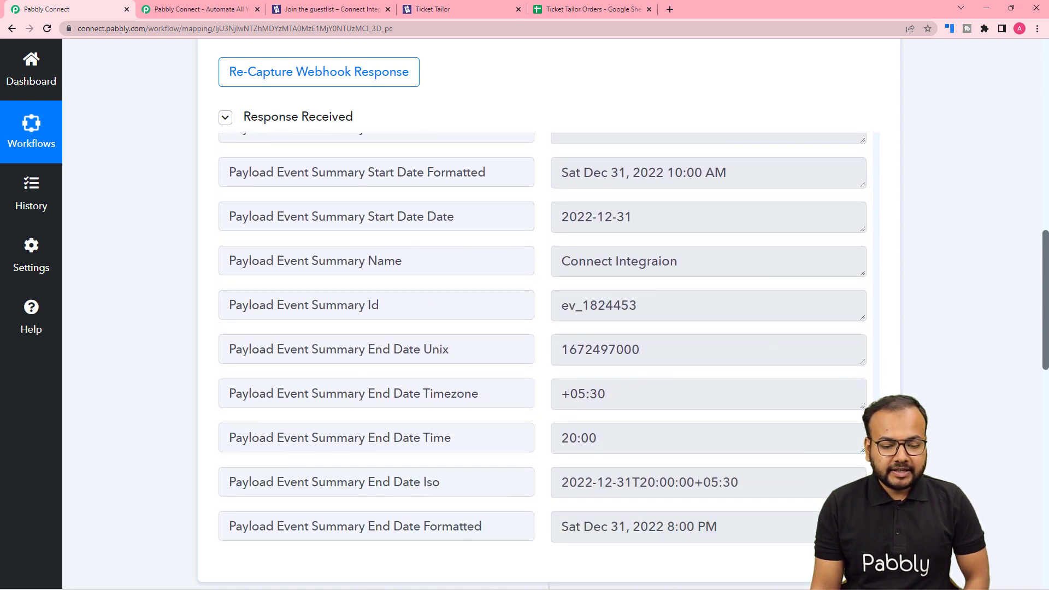
{"action": "left_click_drag", "start_coordinate": [882, 432], "coordinate": [866, 463]}
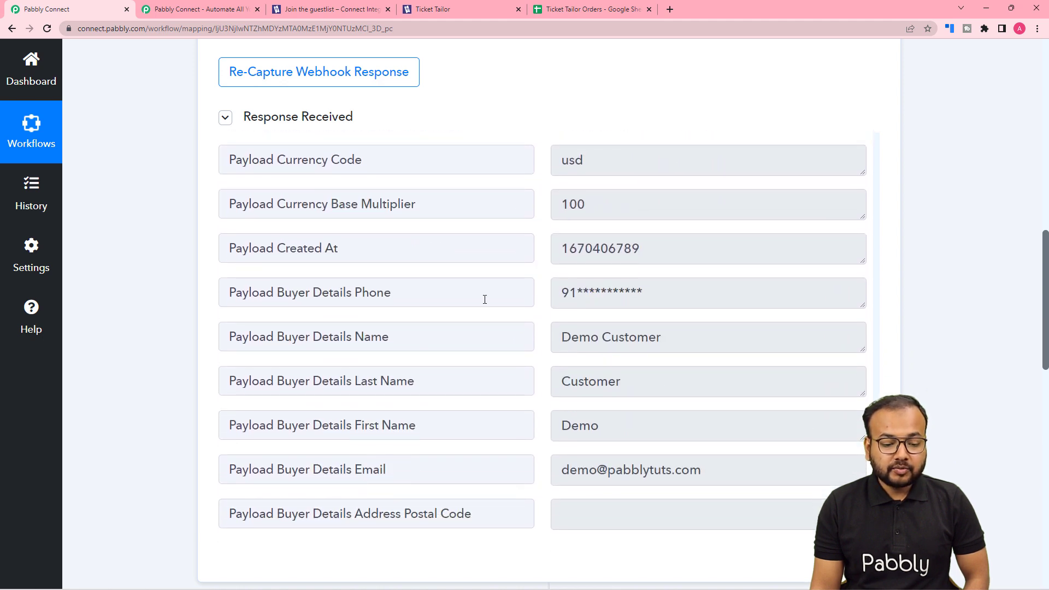
{"action": "scroll", "coordinate": [485, 299], "scroll_direction": "down", "scroll_amount": 2}
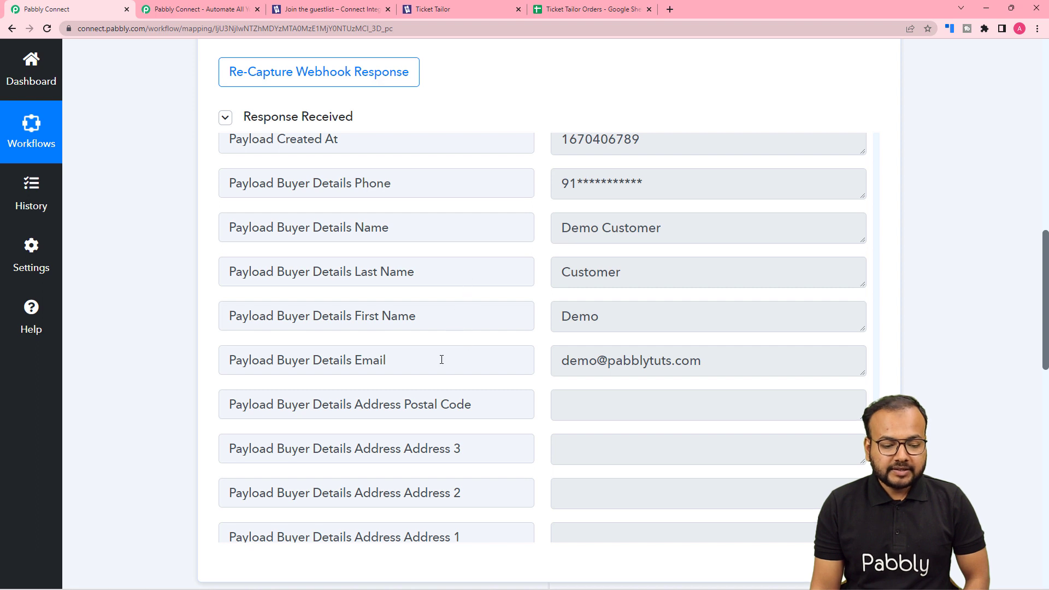
{"action": "scroll", "coordinate": [555, 368], "scroll_direction": "down", "scroll_amount": 3}
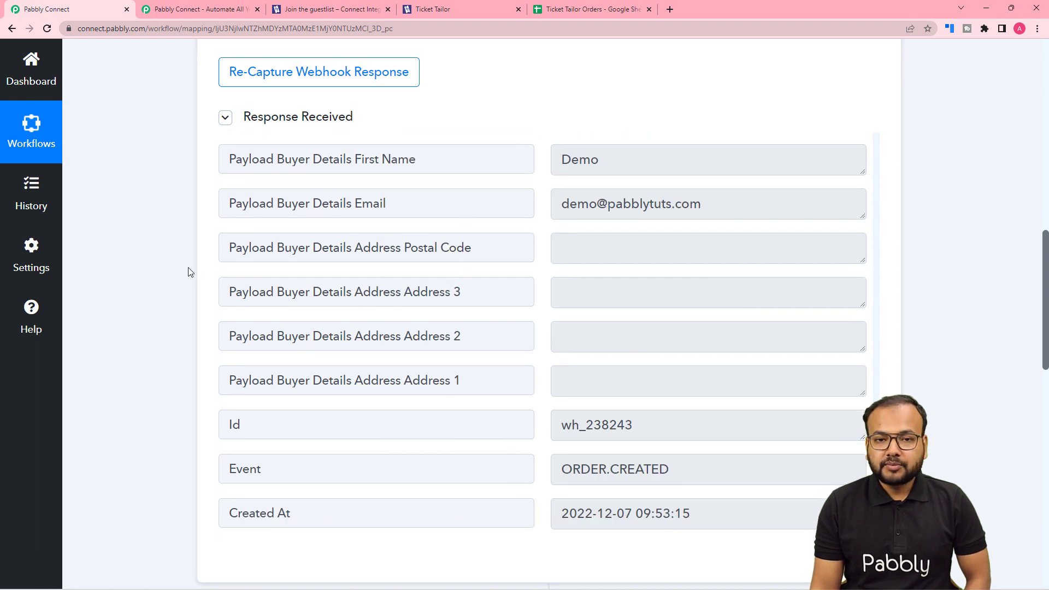
{"action": "scroll", "coordinate": [186, 271], "scroll_direction": "down", "scroll_amount": 1}
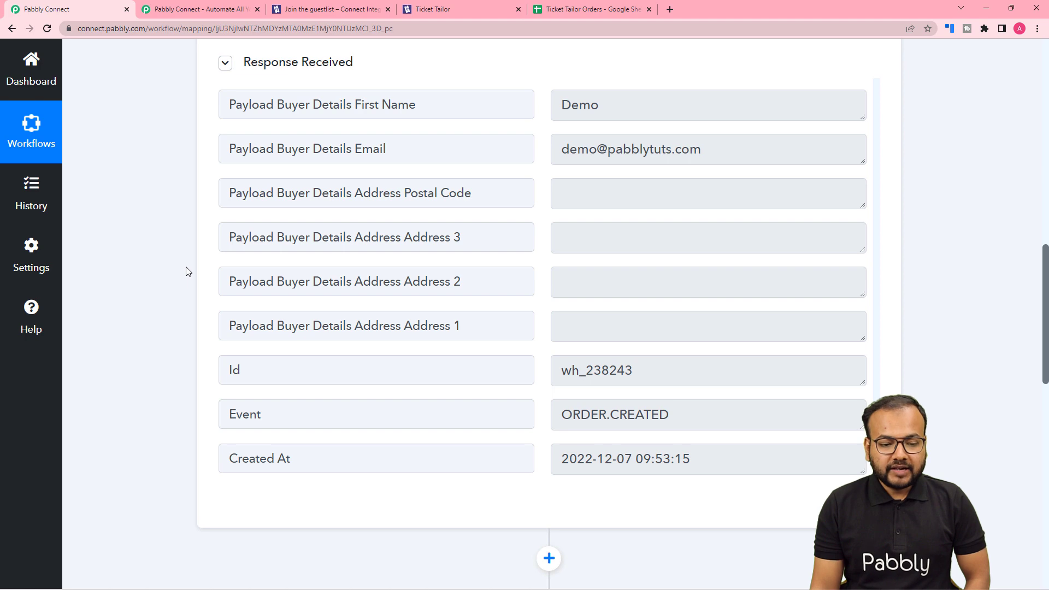
Look over the columns of the Ticket Tailor Orders spreadsheet in Google Sheets and return to the Pabbly Connect workflow
{"action": "scroll", "coordinate": [186, 271], "scroll_direction": "down", "scroll_amount": 3}
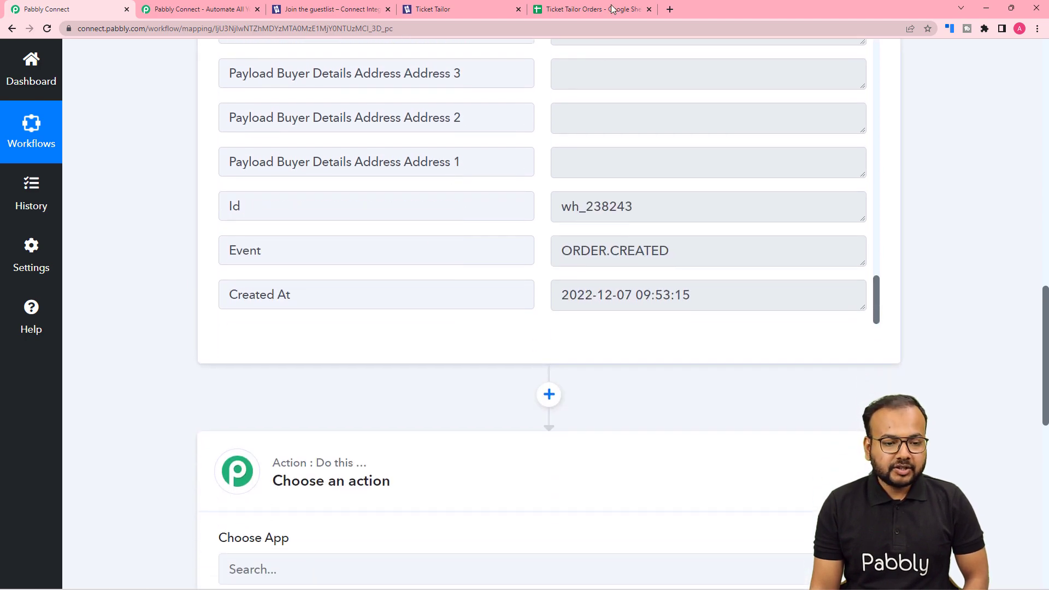
{"action": "left_click", "coordinate": [593, 8]}
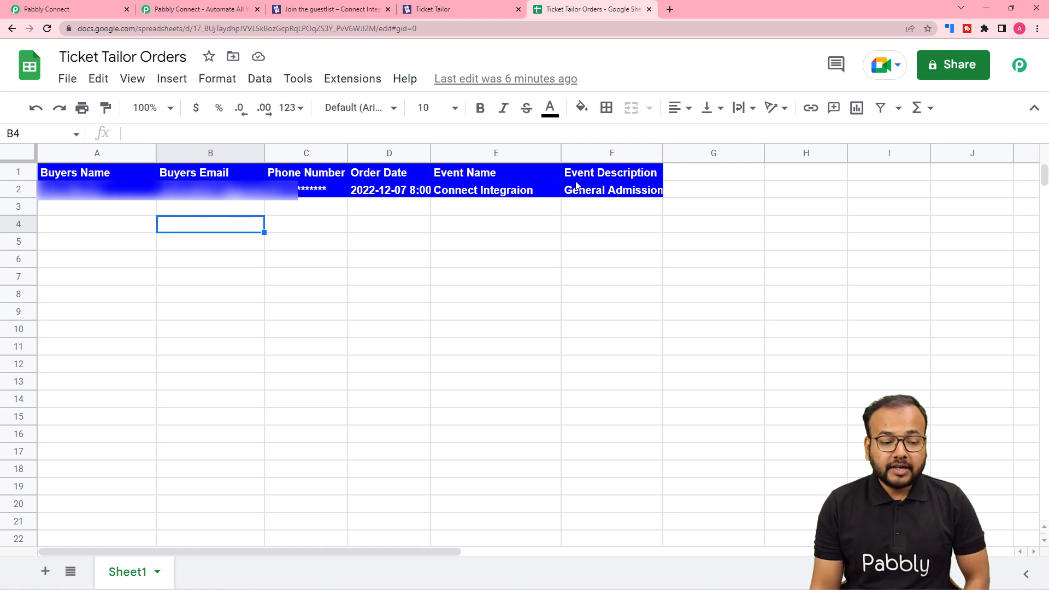
{"action": "left_click", "coordinate": [81, 8]}
Set the workflow's action app to Google Sheets with the Add New Row action event
{"action": "scroll", "coordinate": [133, 196], "scroll_direction": "down", "scroll_amount": 5}
{"action": "scroll", "coordinate": [134, 197], "scroll_direction": "down", "scroll_amount": 1}
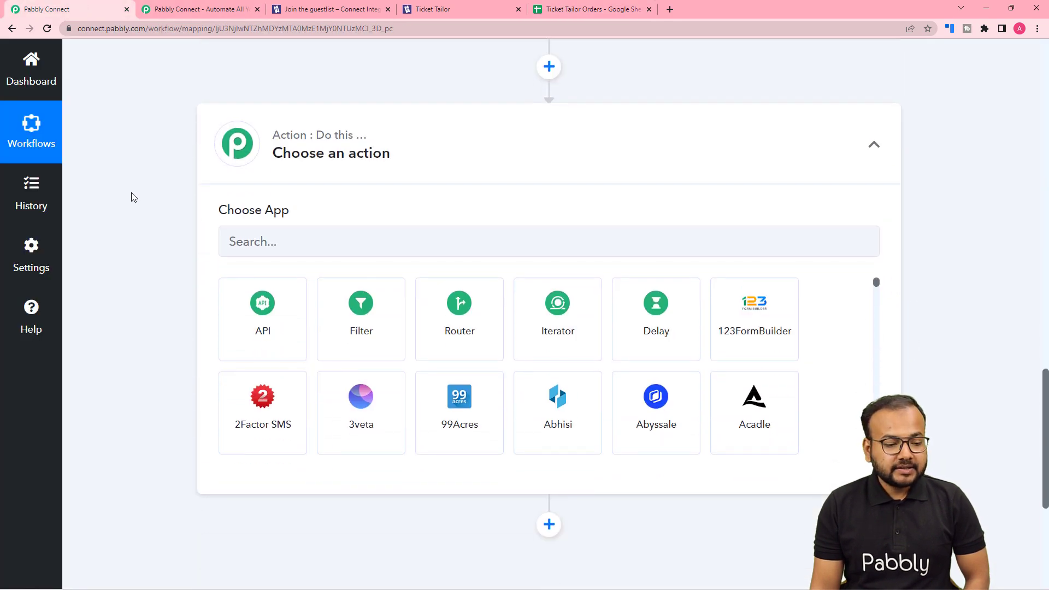
{"action": "left_click", "coordinate": [276, 243]}
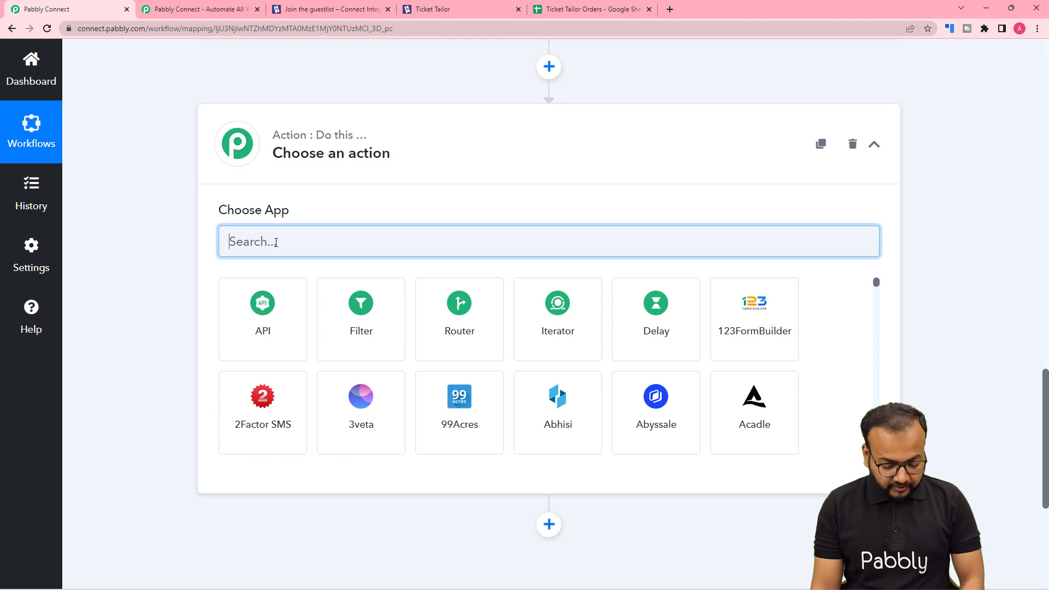
{"action": "type", "text": "goo"}
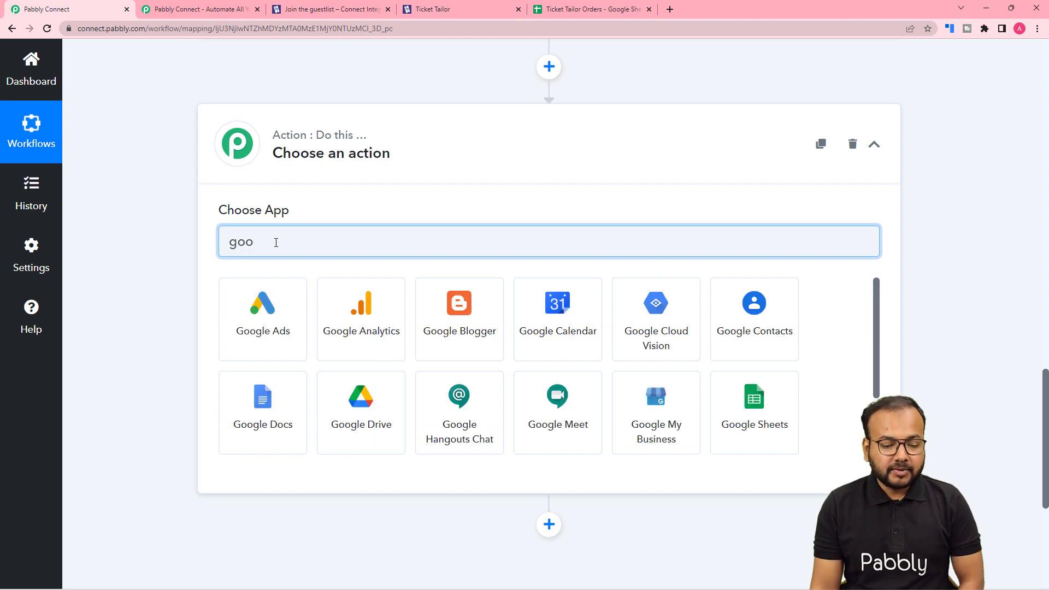
{"action": "left_click", "coordinate": [771, 435]}
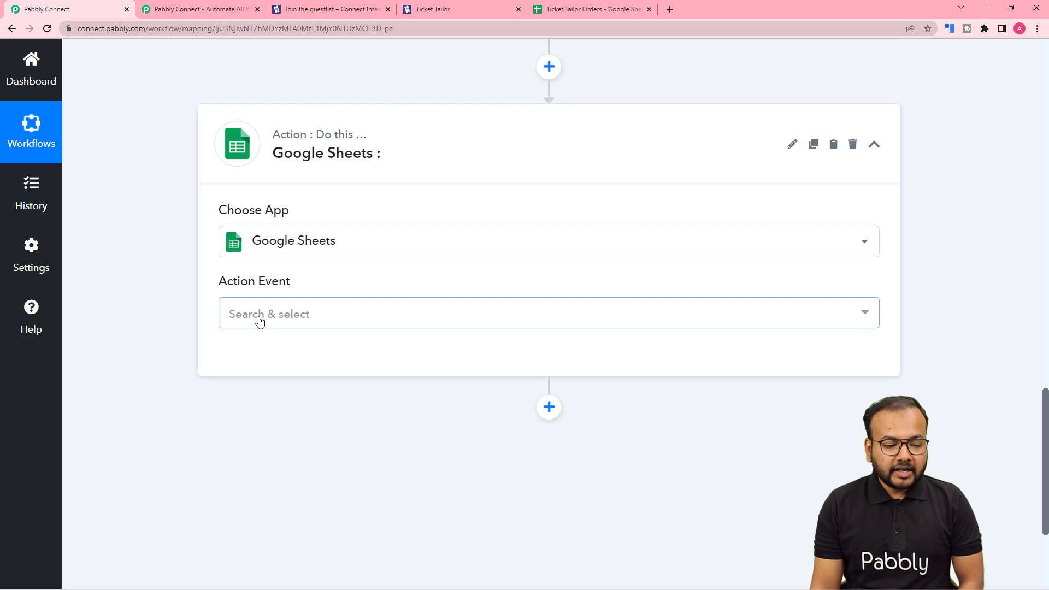
{"action": "left_click", "coordinate": [260, 321]}
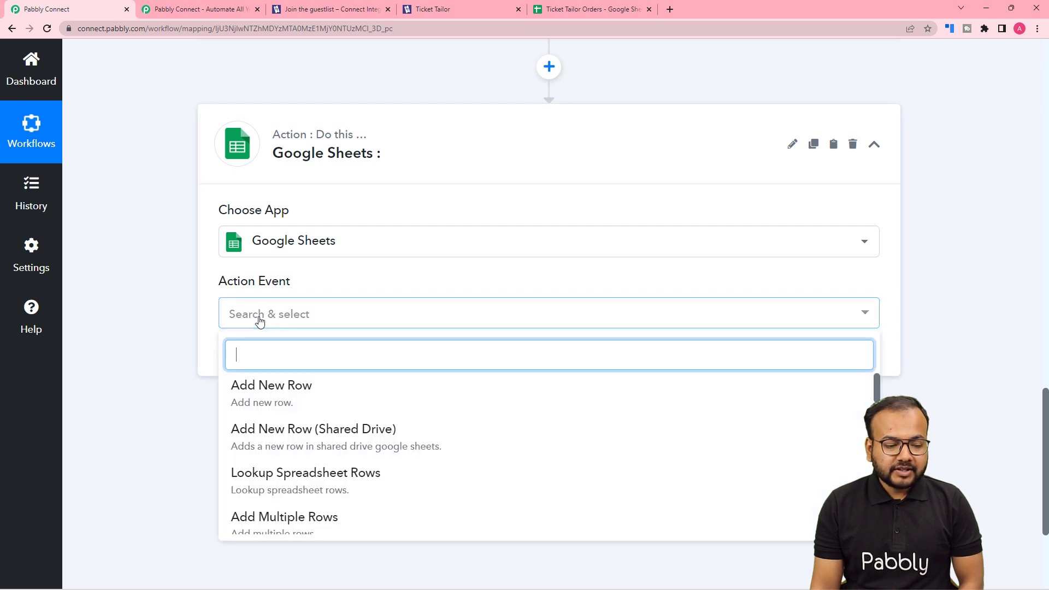
{"action": "left_click", "coordinate": [256, 400]}
Add a new Google Sheets connection by signing in with a Google account and granting Pabbly Connect Sheets access
{"action": "left_click", "coordinate": [250, 367]}
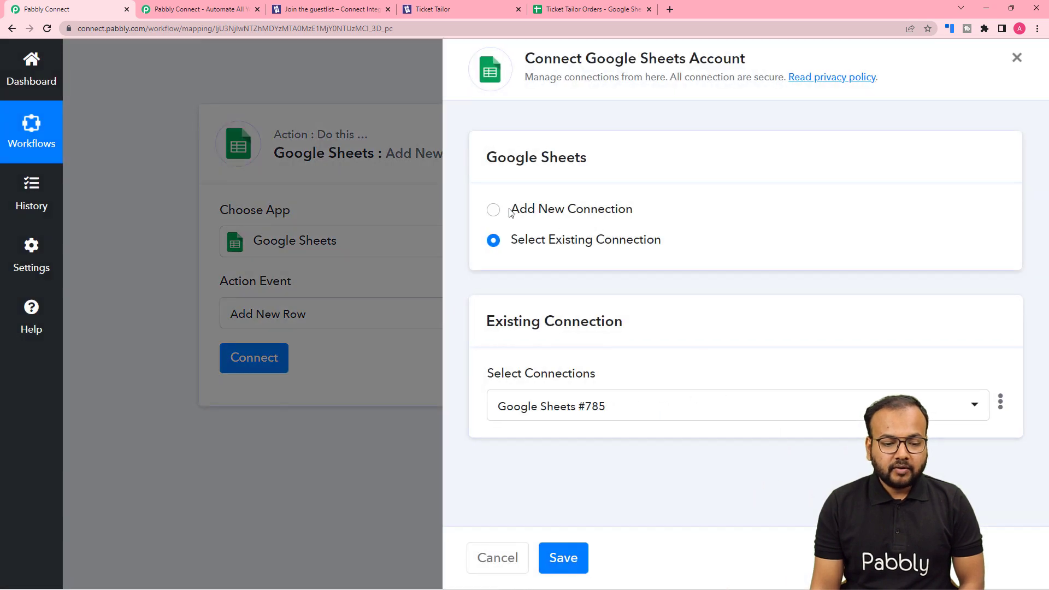
{"action": "left_click", "coordinate": [495, 210]}
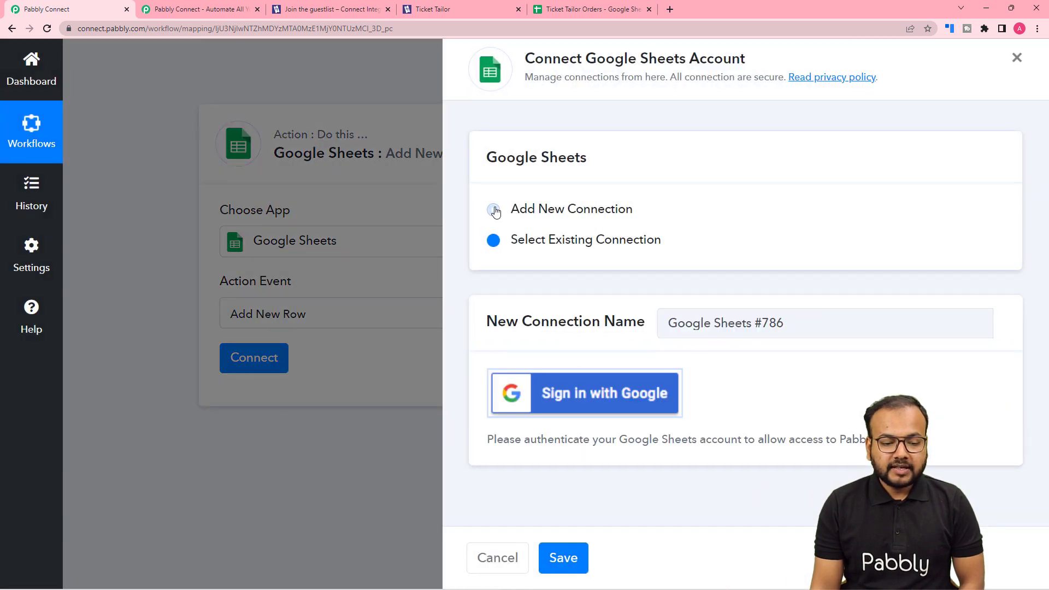
{"action": "left_click", "coordinate": [569, 399]}
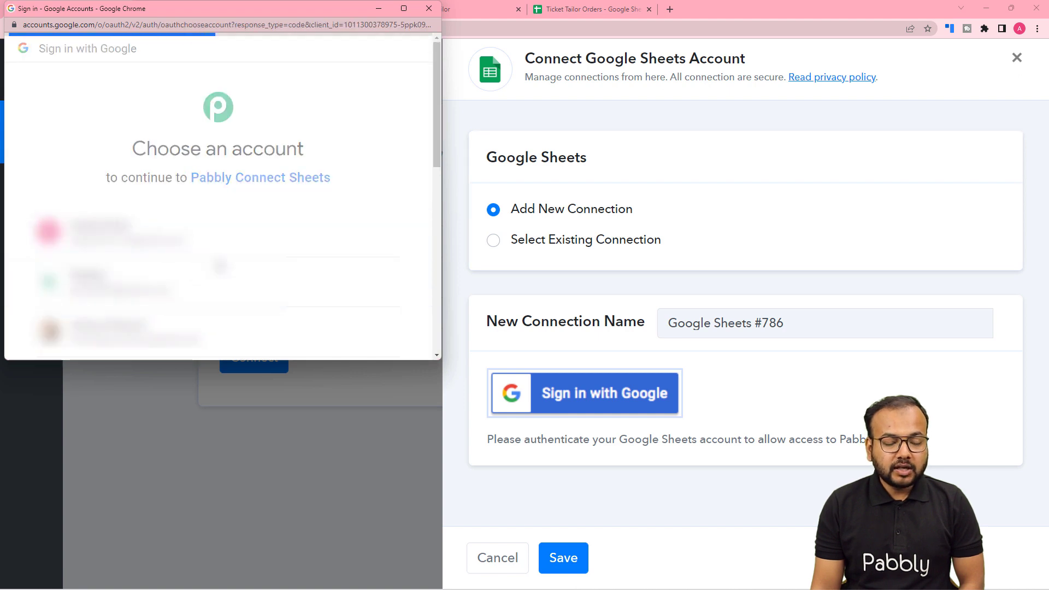
{"action": "left_click", "coordinate": [220, 266]}
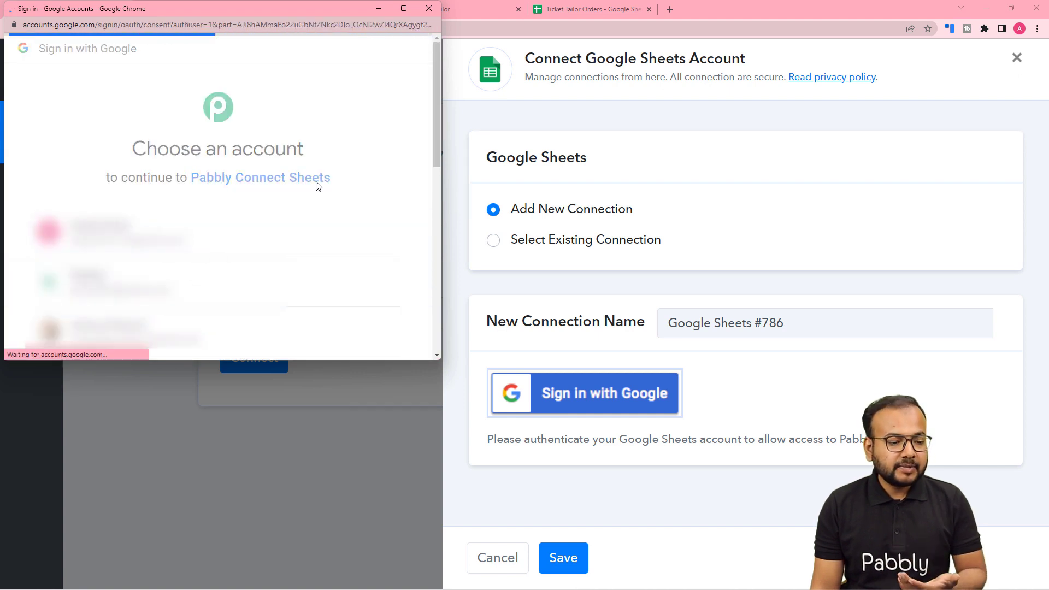
{"action": "scroll", "coordinate": [317, 186], "scroll_direction": "down", "scroll_amount": 3}
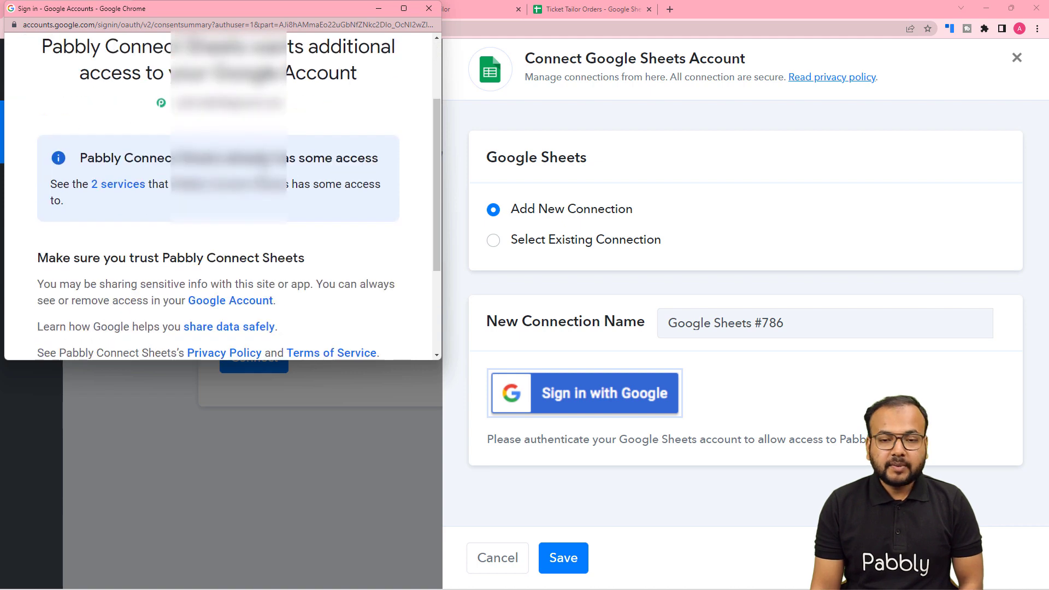
{"action": "scroll", "coordinate": [272, 265], "scroll_direction": "down", "scroll_amount": 3}
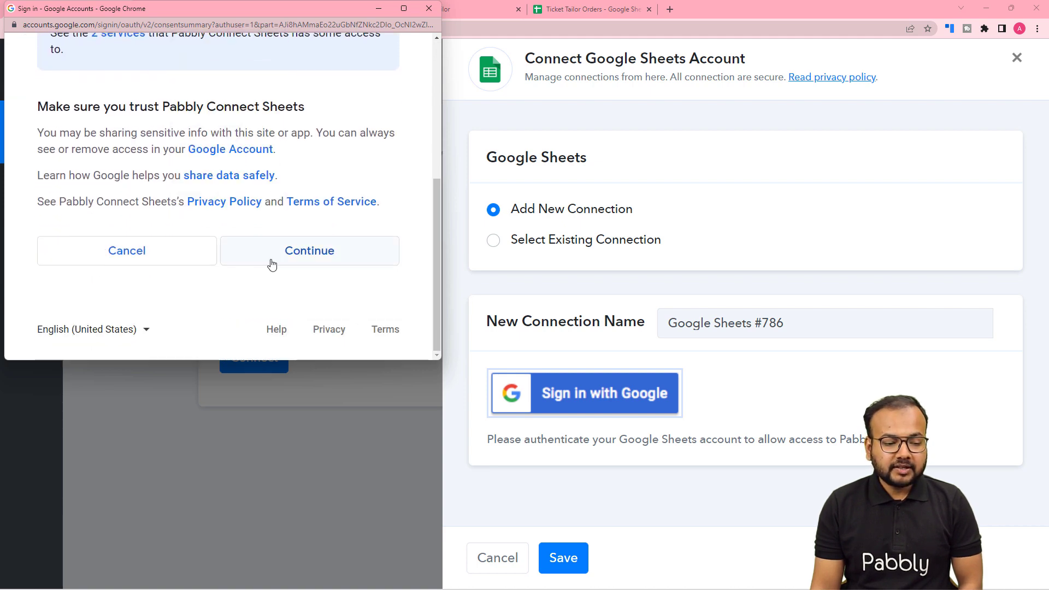
{"action": "left_click", "coordinate": [272, 264]}
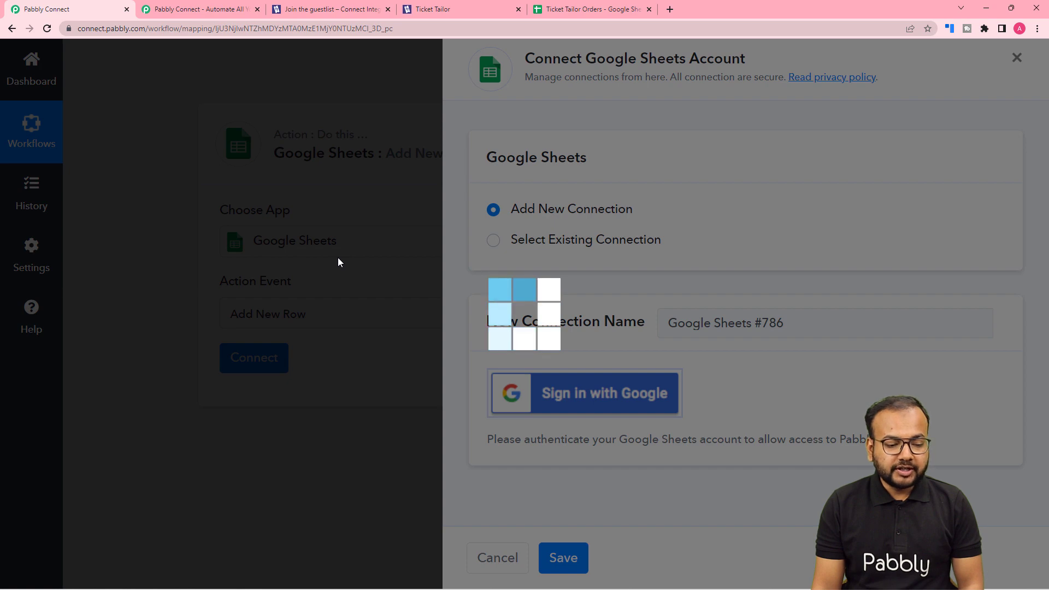
Check the spreadsheet's title in Google Sheets and choose Ticket Tailor Orders as the spreadsheet for the new row
{"action": "scroll", "coordinate": [339, 263], "scroll_direction": "down", "scroll_amount": 4}
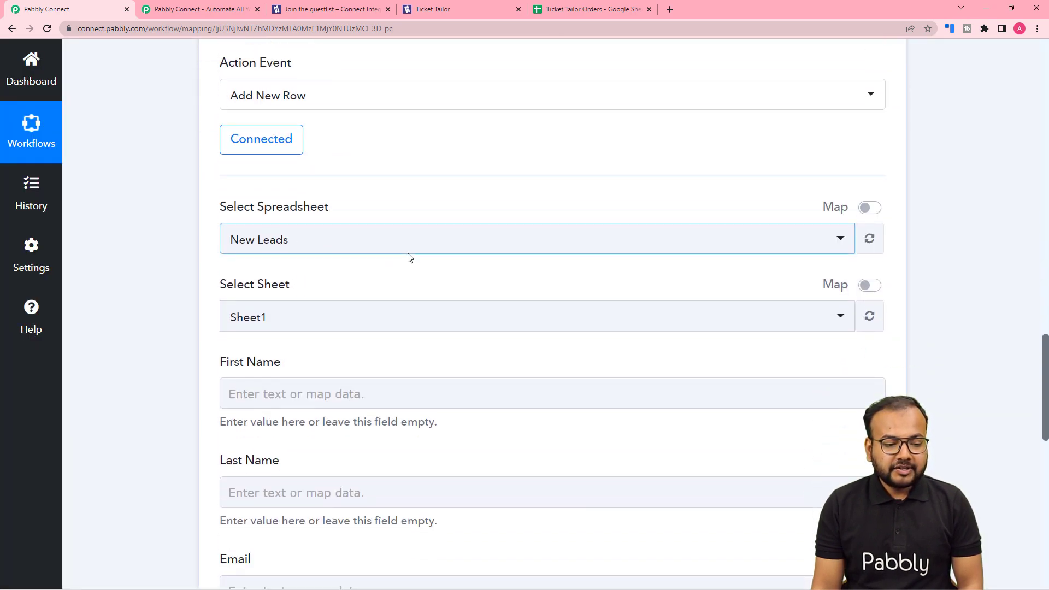
{"action": "left_click", "coordinate": [363, 250]}
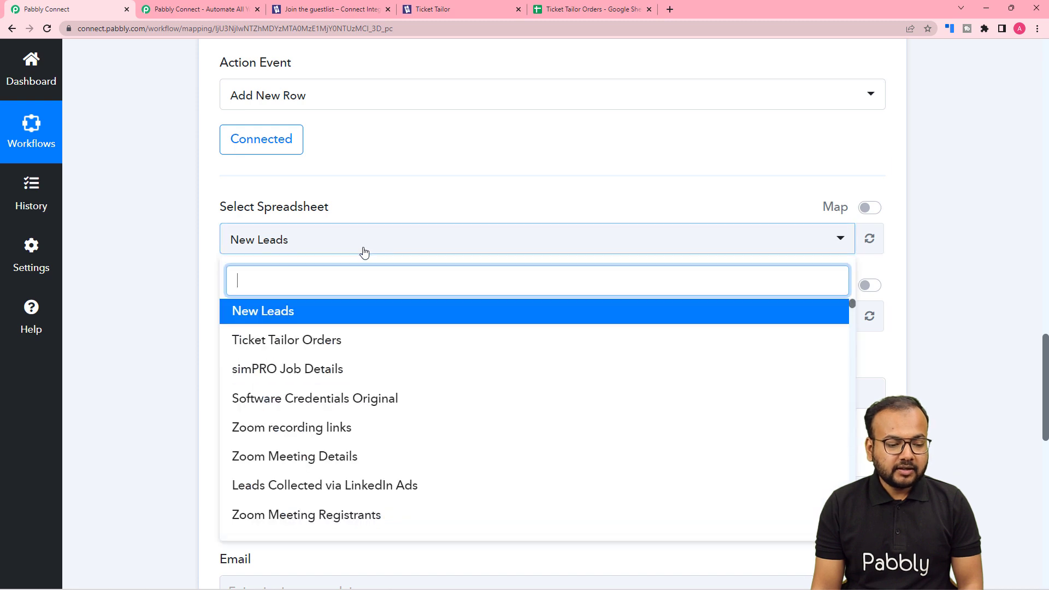
{"action": "scroll", "coordinate": [312, 384], "scroll_direction": "down", "scroll_amount": 2}
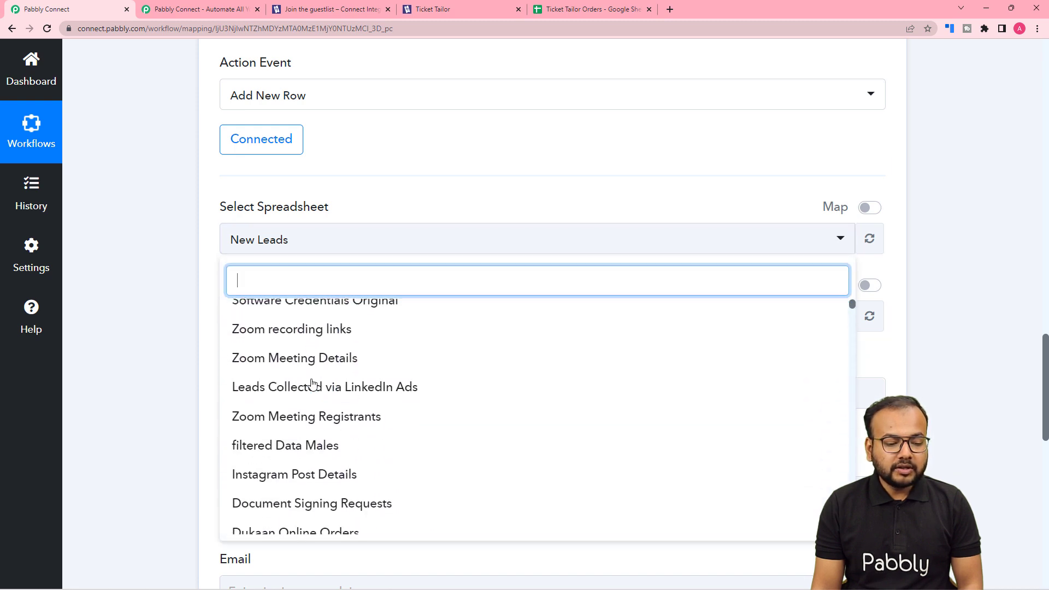
{"action": "scroll", "coordinate": [312, 384], "scroll_direction": "up", "scroll_amount": 2}
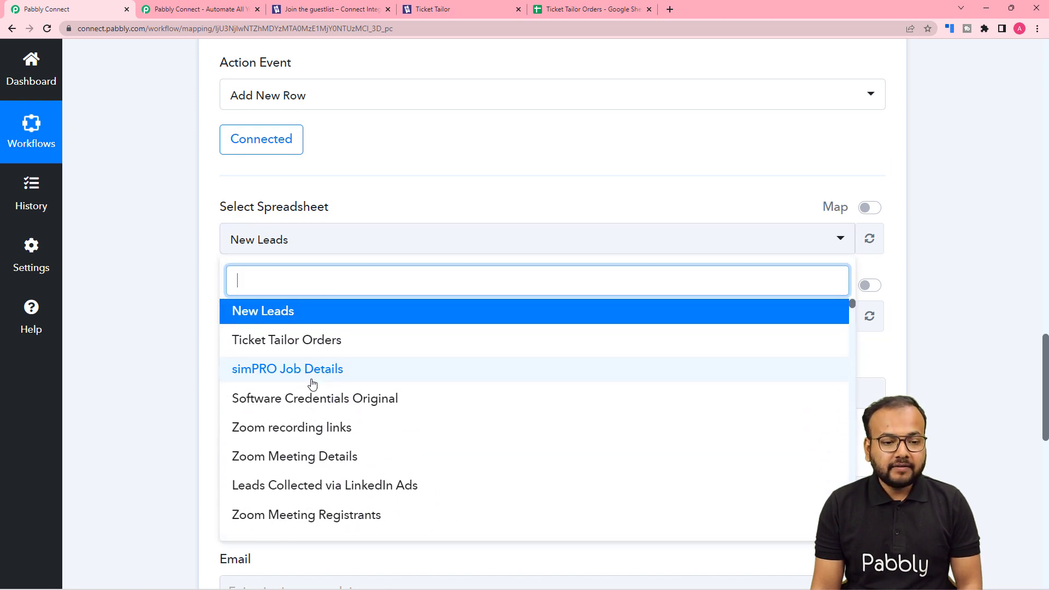
{"action": "left_click", "coordinate": [593, 9]}
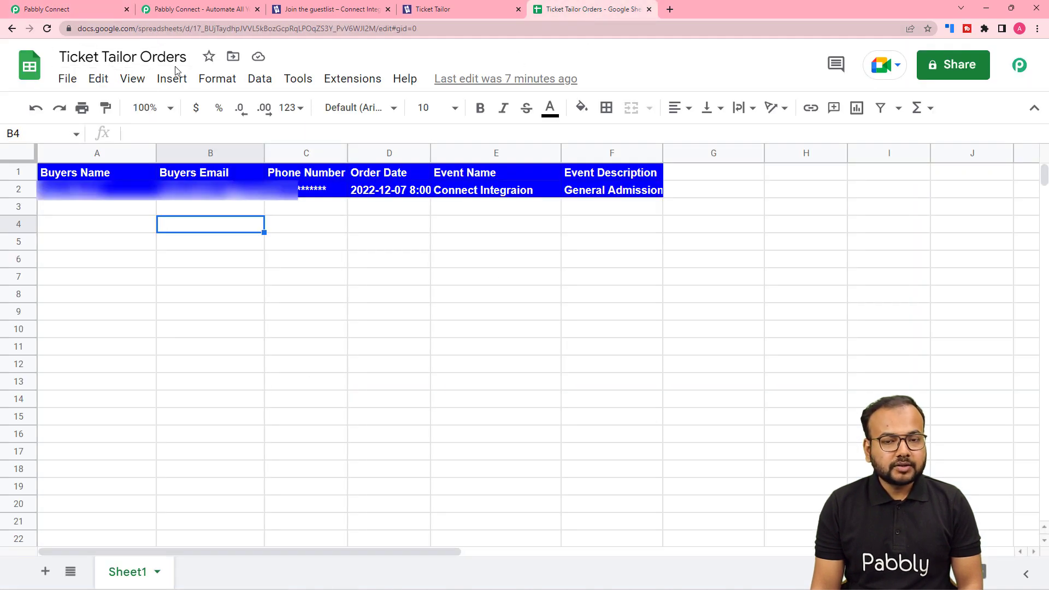
{"action": "left_click", "coordinate": [88, 10]}
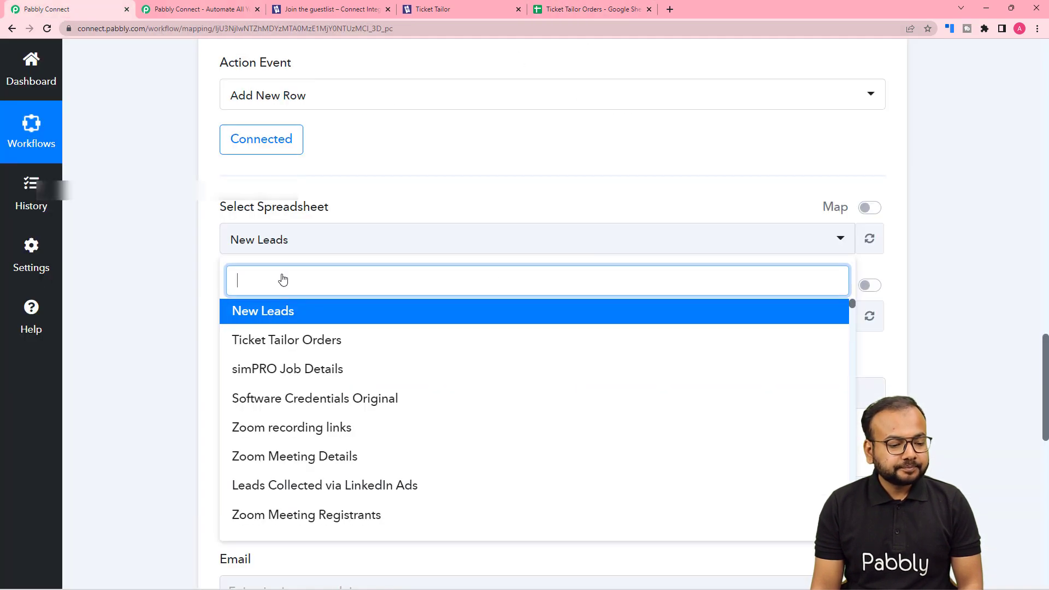
{"action": "left_click", "coordinate": [263, 340]}
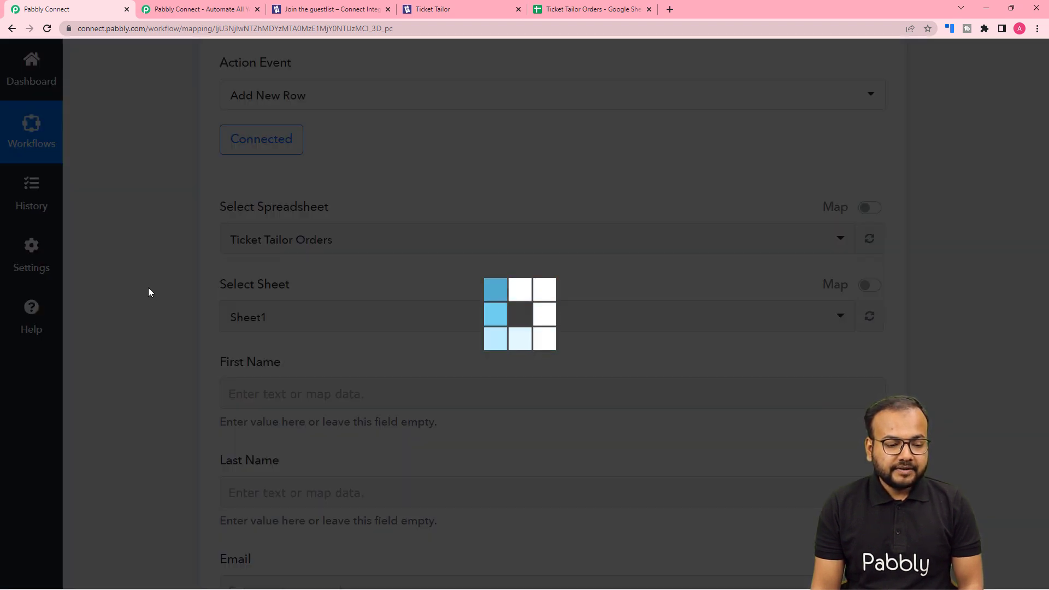
Compare the new row's fields with the columns of the Ticket Tailor Orders sheet and the buyer details in the webhook response
{"action": "left_click", "coordinate": [546, 9]}
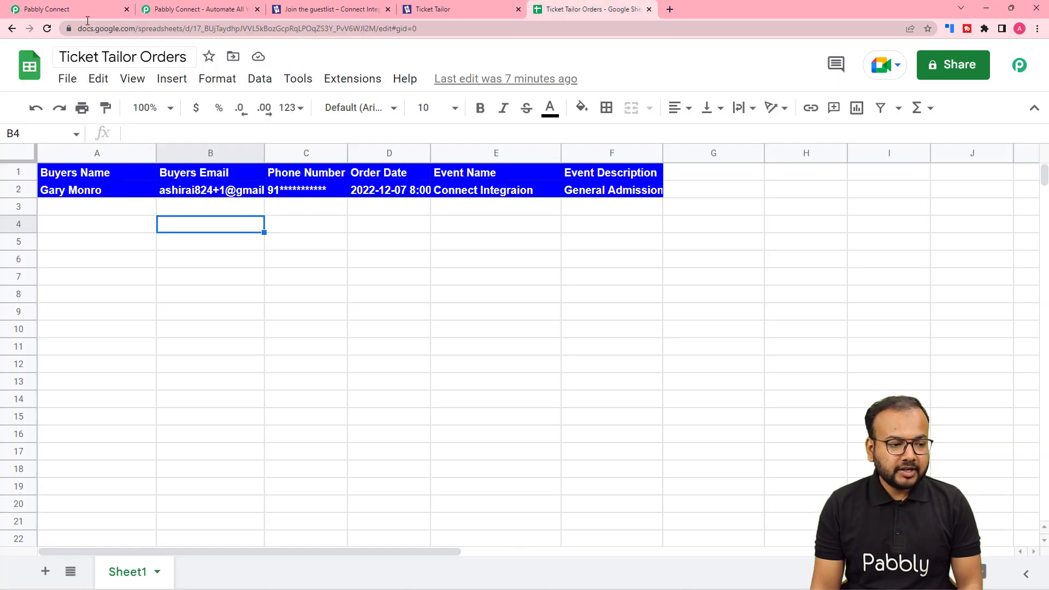
{"action": "left_click", "coordinate": [91, 10]}
{"action": "scroll", "coordinate": [222, 257], "scroll_direction": "down", "scroll_amount": 1}
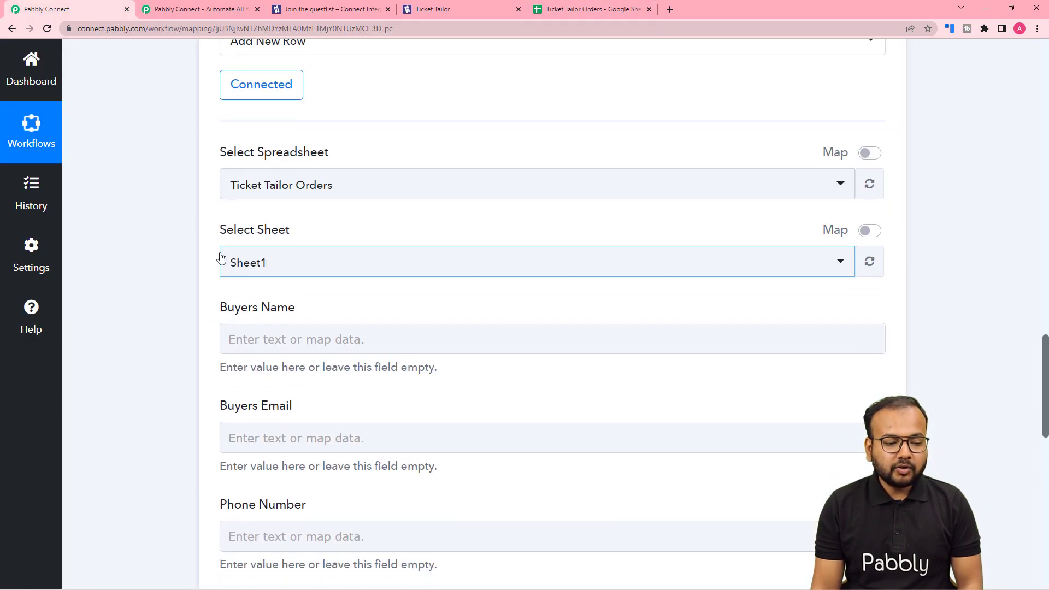
{"action": "scroll", "coordinate": [176, 260], "scroll_direction": "down", "scroll_amount": 2}
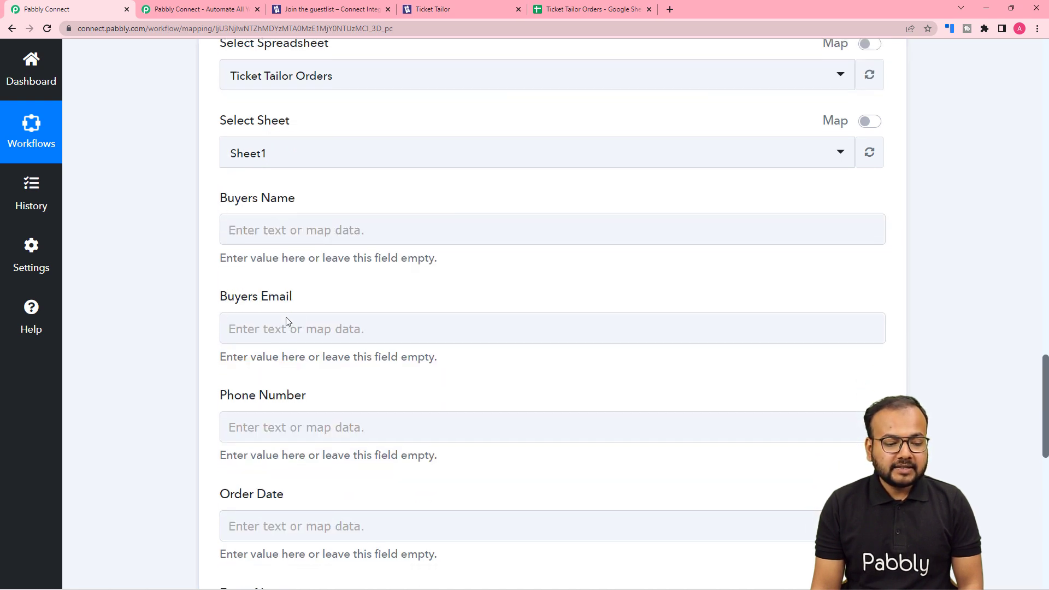
{"action": "scroll", "coordinate": [290, 403], "scroll_direction": "down", "scroll_amount": 5}
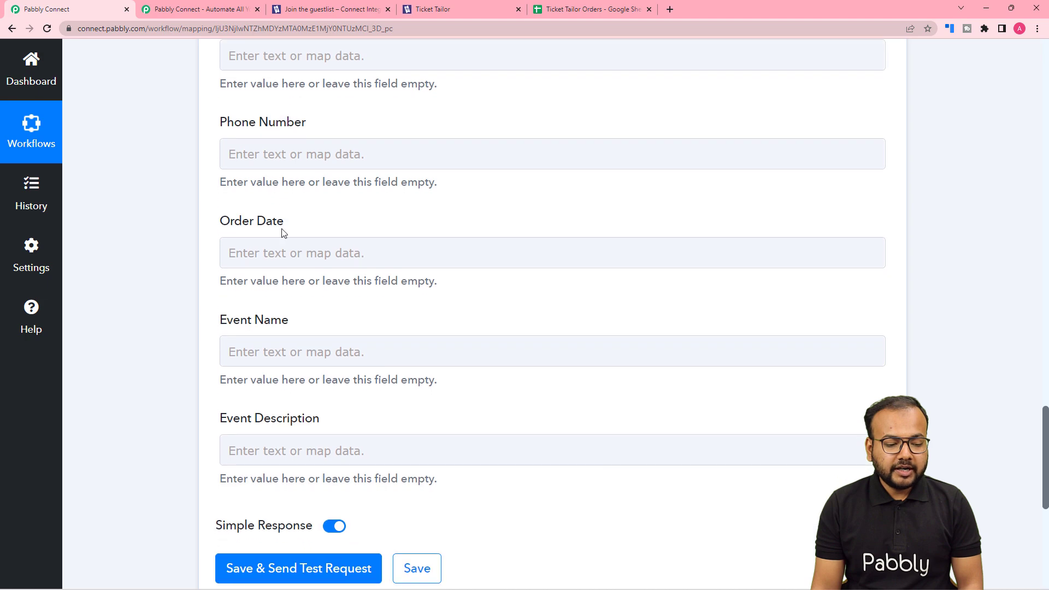
{"action": "left_click", "coordinate": [609, 10]}
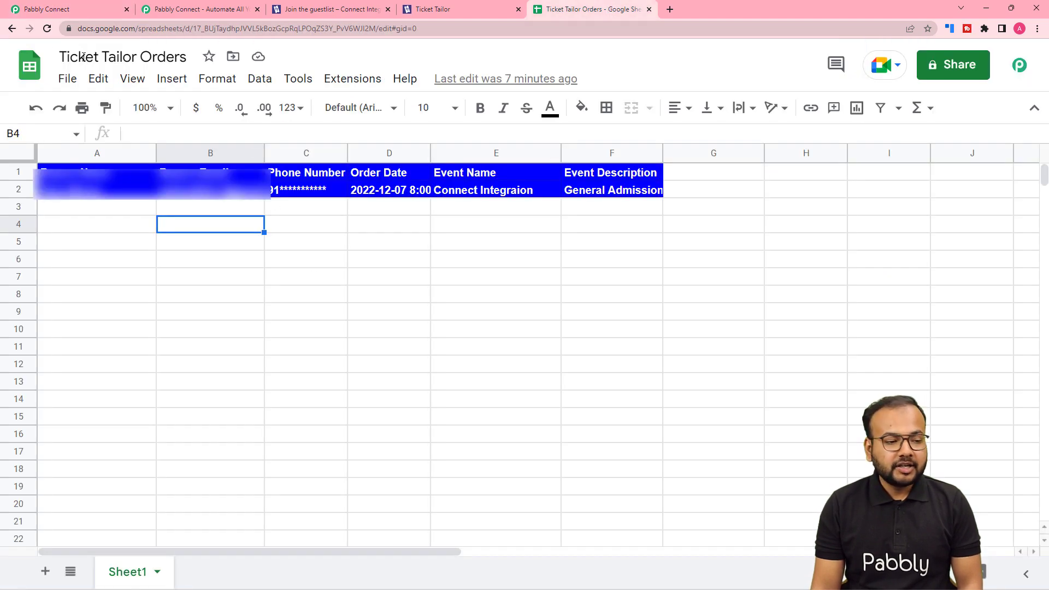
{"action": "left_click", "coordinate": [77, 11]}
{"action": "scroll", "coordinate": [174, 210], "scroll_direction": "up", "scroll_amount": 1}
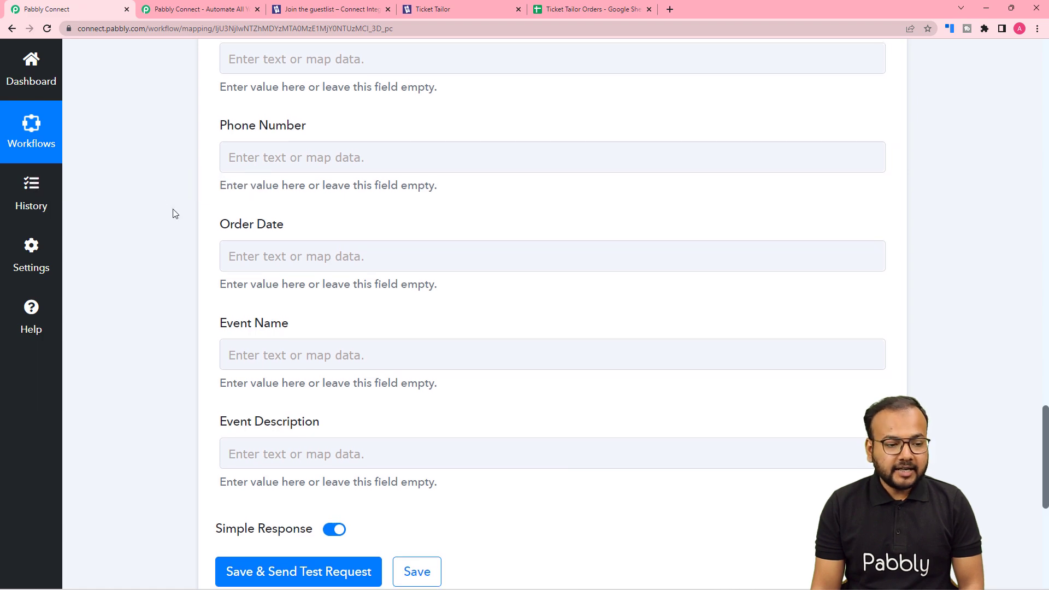
{"action": "scroll", "coordinate": [339, 147], "scroll_direction": "up", "scroll_amount": 2}
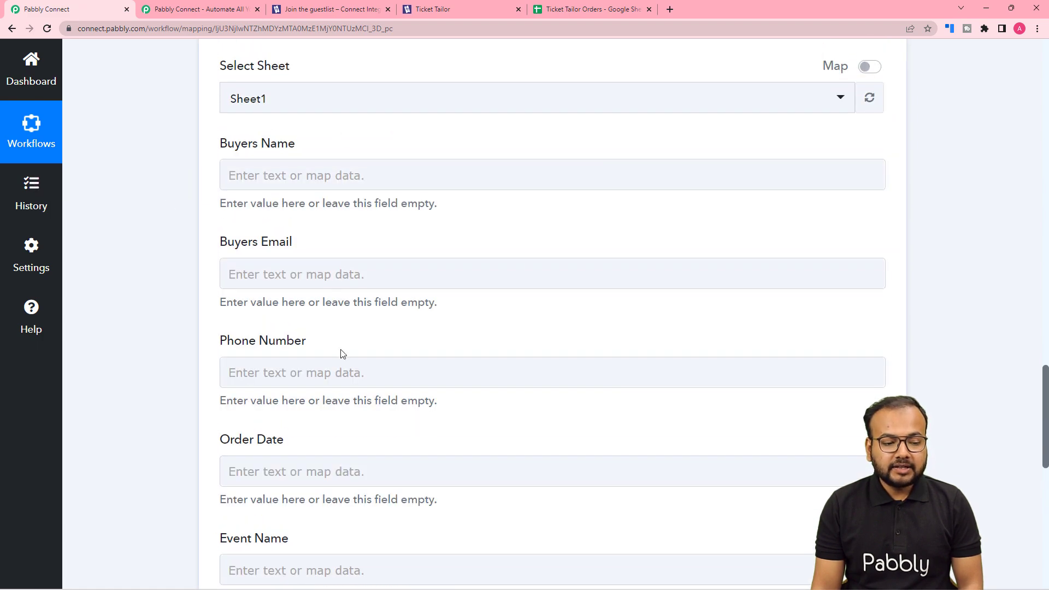
{"action": "scroll", "coordinate": [317, 313], "scroll_direction": "up", "scroll_amount": 15}
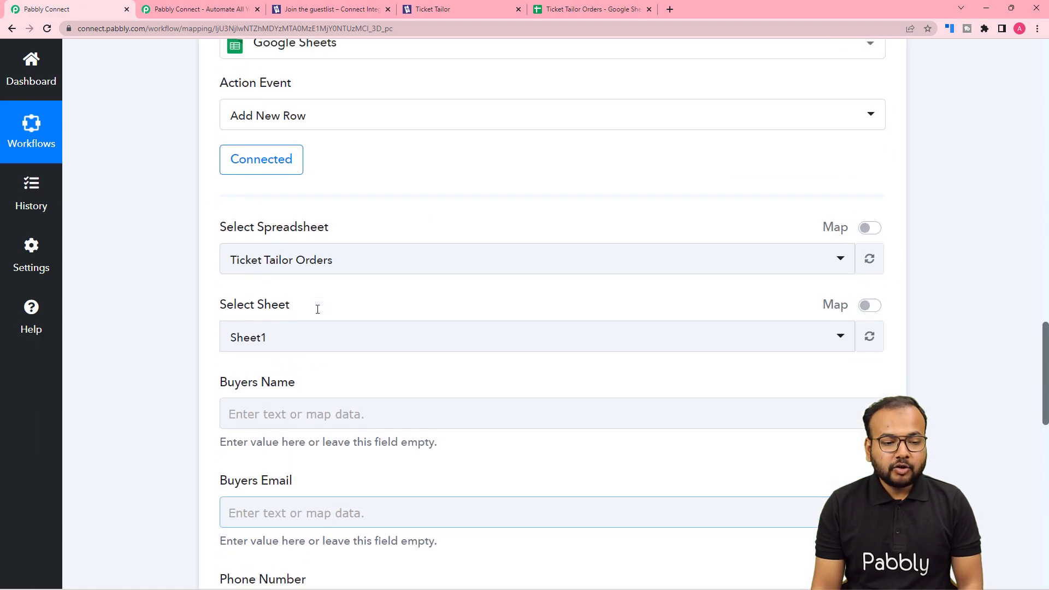
{"action": "scroll", "coordinate": [318, 313], "scroll_direction": "up", "scroll_amount": 2}
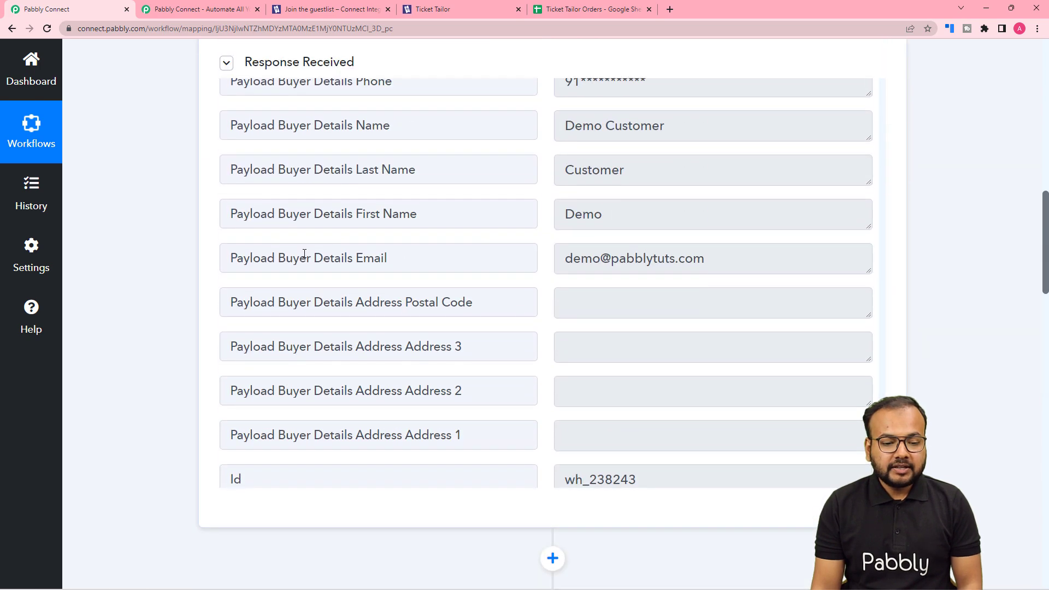
{"action": "scroll", "coordinate": [186, 257], "scroll_direction": "down", "scroll_amount": 10}
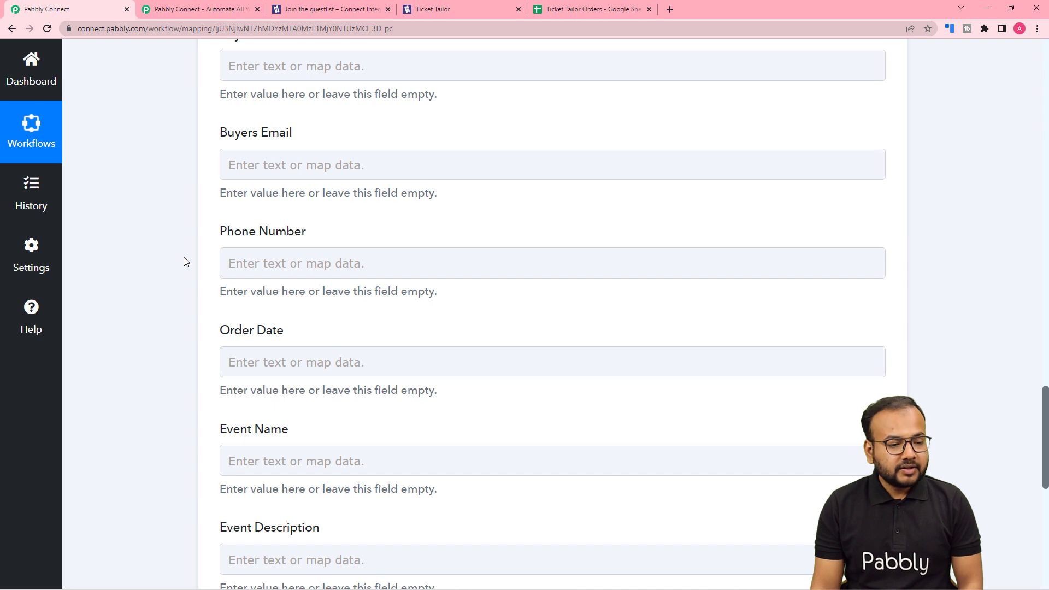
Map the Buyers Name field to Payload Buyer Details Name from the Ticket Tailor New Ticket Order data
{"action": "scroll", "coordinate": [189, 268], "scroll_direction": "up", "scroll_amount": 2}
{"action": "left_click", "coordinate": [293, 189]}
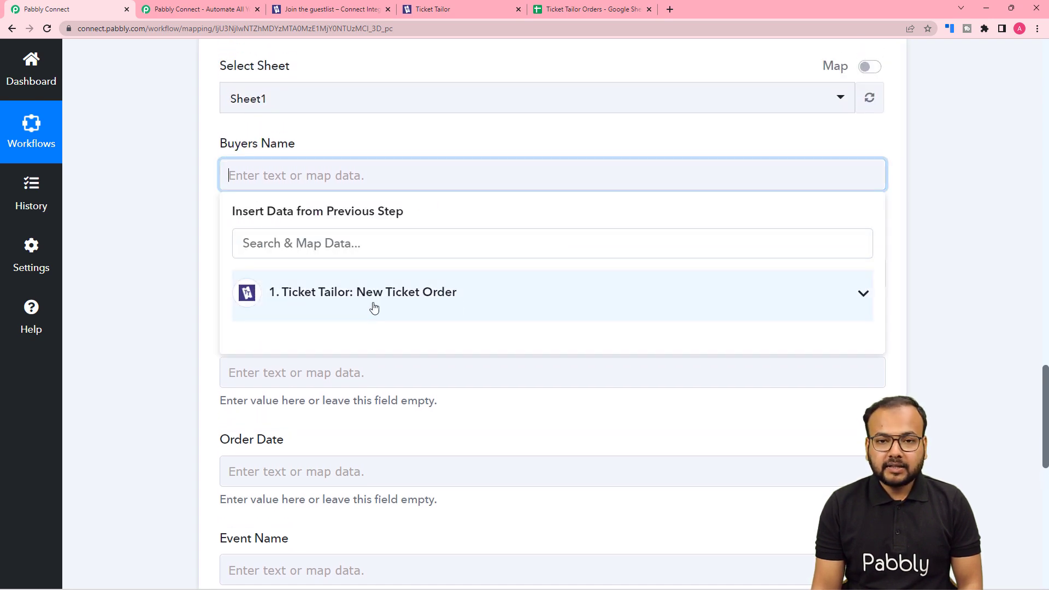
{"action": "left_click", "coordinate": [316, 312]}
{"action": "scroll", "coordinate": [352, 398], "scroll_direction": "down", "scroll_amount": 6}
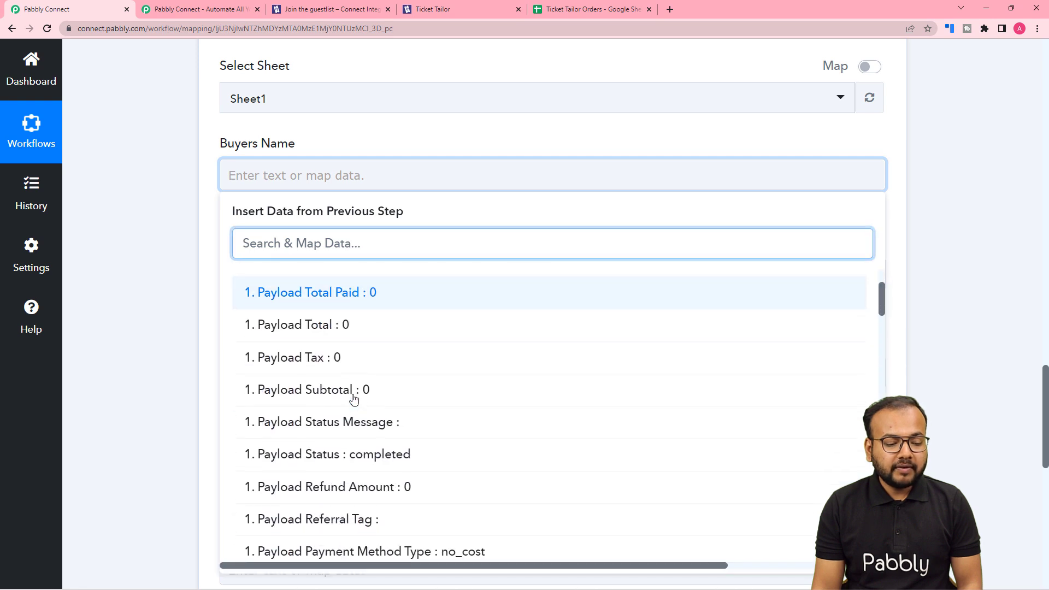
{"action": "scroll", "coordinate": [352, 398], "scroll_direction": "down", "scroll_amount": 2}
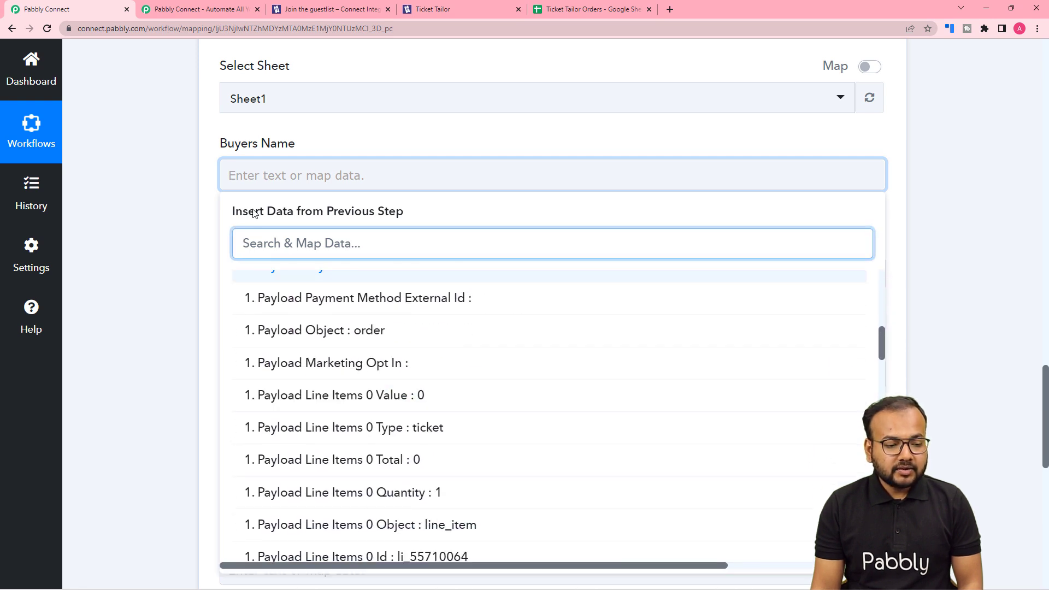
{"action": "scroll", "coordinate": [319, 353], "scroll_direction": "down", "scroll_amount": 12}
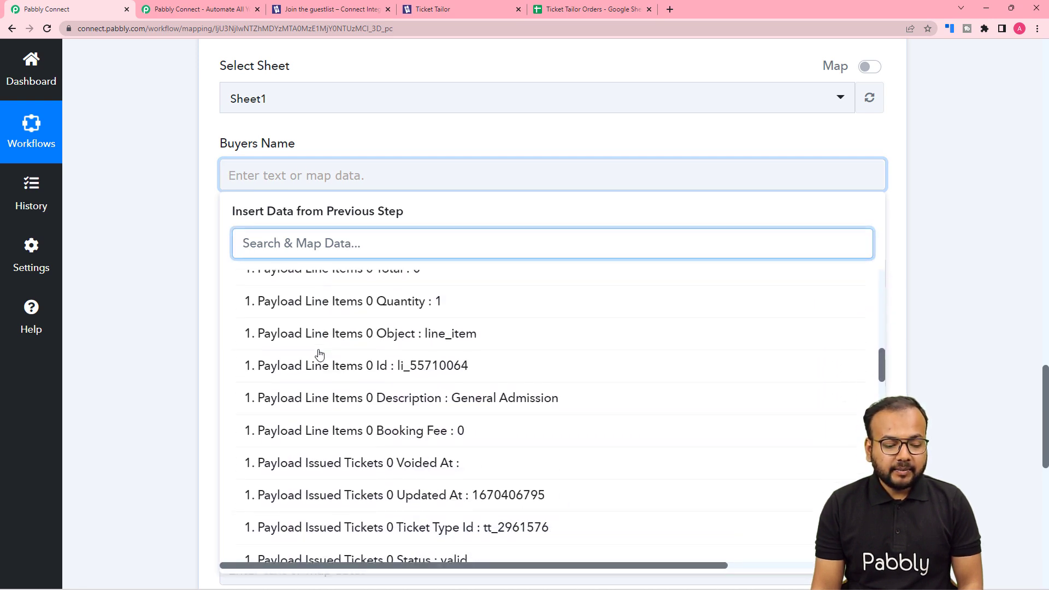
{"action": "scroll", "coordinate": [543, 415], "scroll_direction": "down", "scroll_amount": 10}
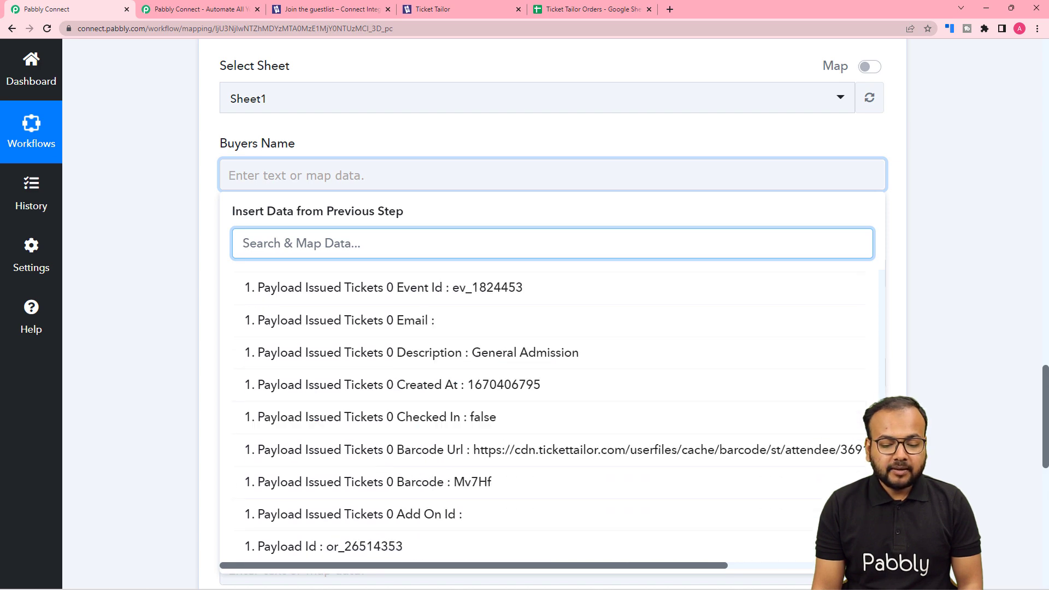
{"action": "scroll", "coordinate": [433, 355], "scroll_direction": "down", "scroll_amount": 2}
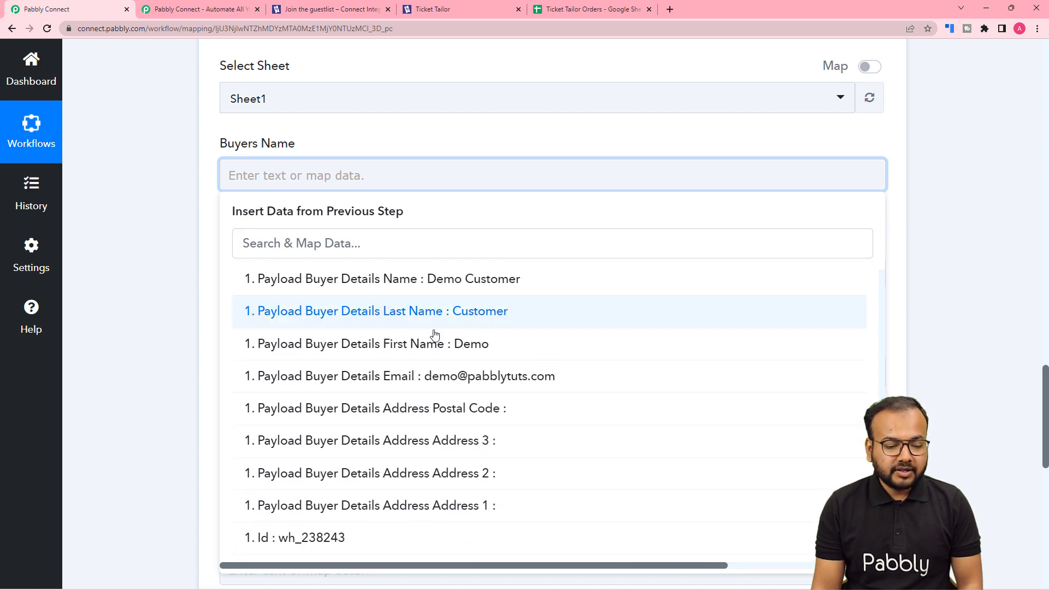
{"action": "left_click", "coordinate": [421, 285]}
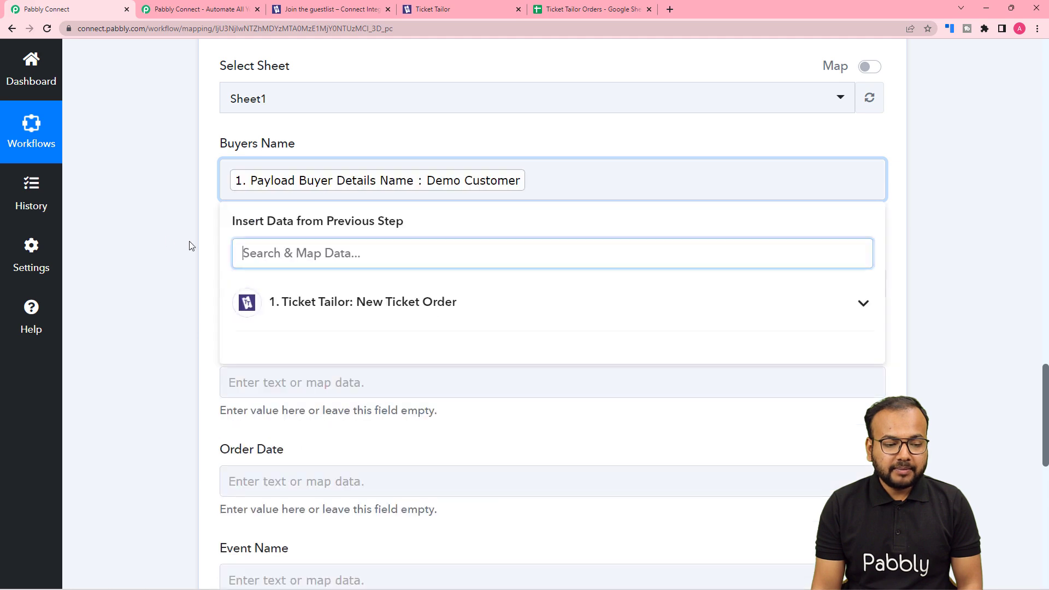
{"action": "left_click", "coordinate": [161, 239]}
Find the email data with "ema" and map the Buyers Email field to Payload Buyer Details Email
{"action": "scroll", "coordinate": [161, 239], "scroll_direction": "down", "scroll_amount": 2}
{"action": "left_click", "coordinate": [280, 176]}
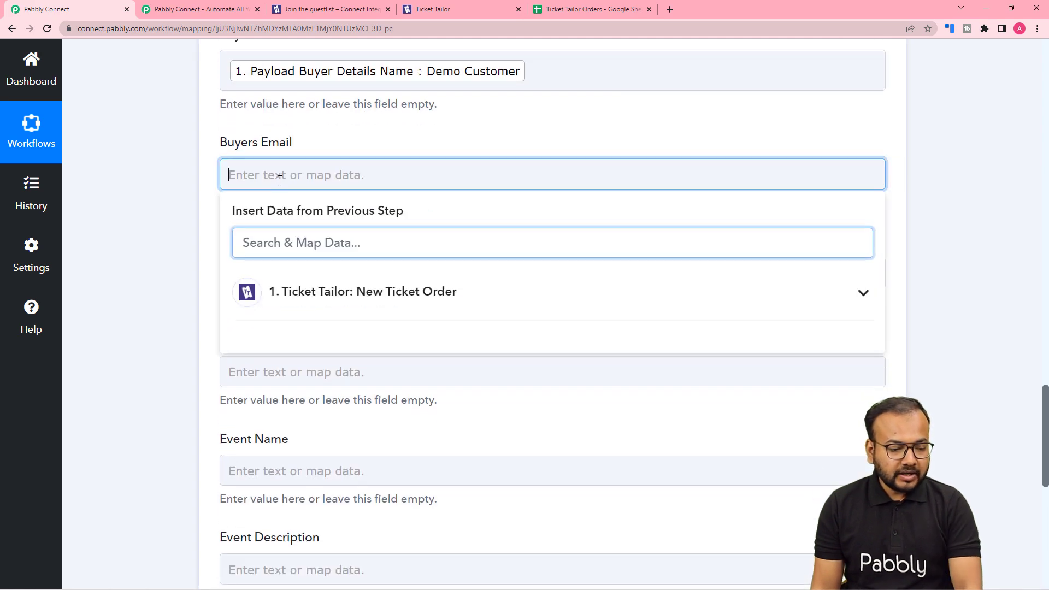
{"action": "left_click", "coordinate": [297, 249]}
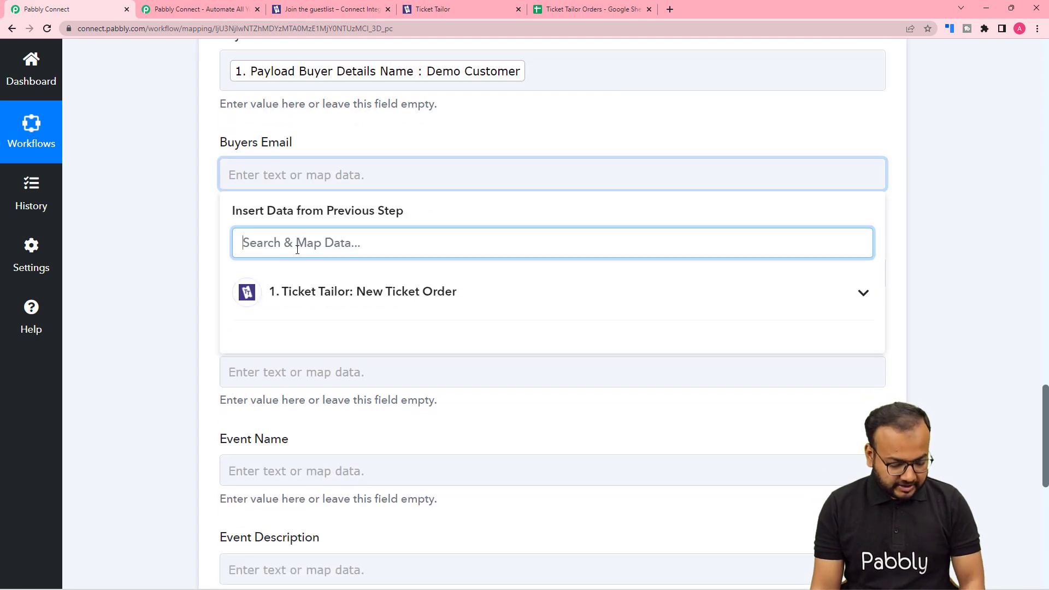
{"action": "type", "text": "ema"}
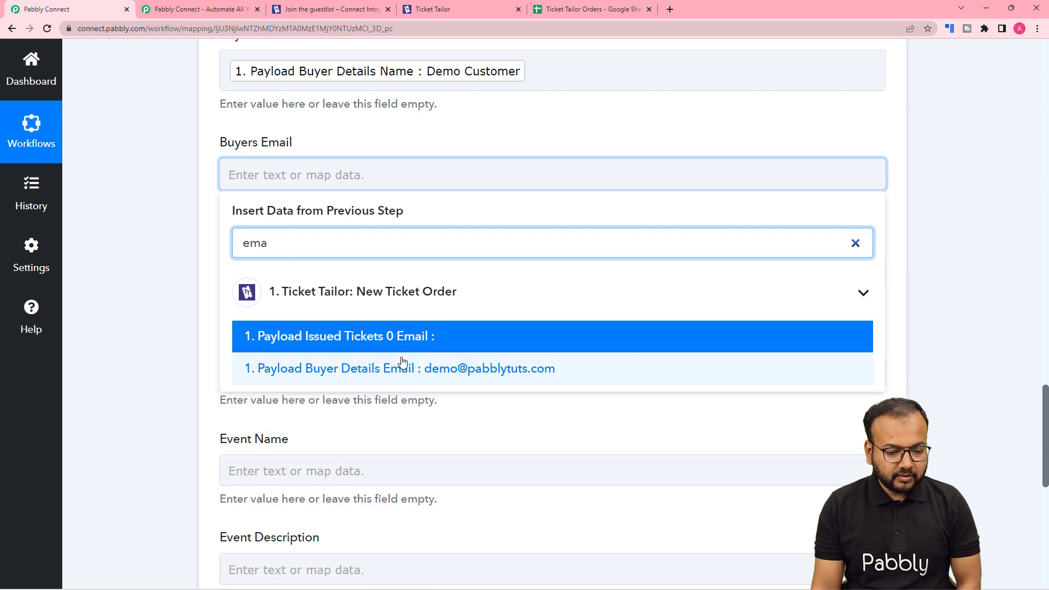
{"action": "left_click", "coordinate": [382, 369]}
{"action": "left_click", "coordinate": [170, 276]}
Find the phone data with "ph" and map the Phone Number field to Payload Buyer Details Phone
{"action": "scroll", "coordinate": [170, 276], "scroll_direction": "down", "scroll_amount": 3}
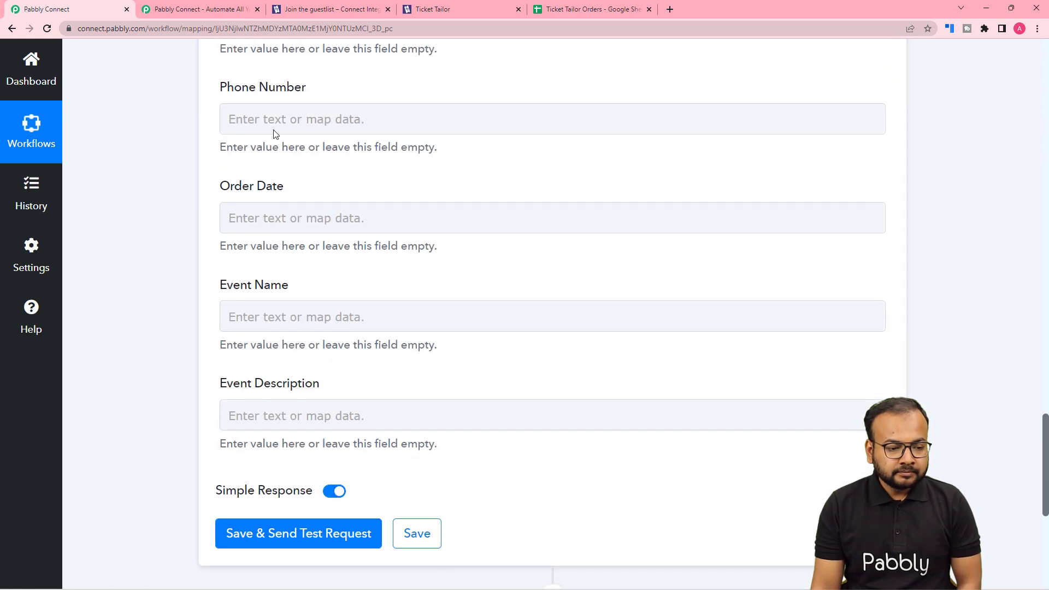
{"action": "left_click", "coordinate": [272, 119]}
{"action": "type", "text": "p"}
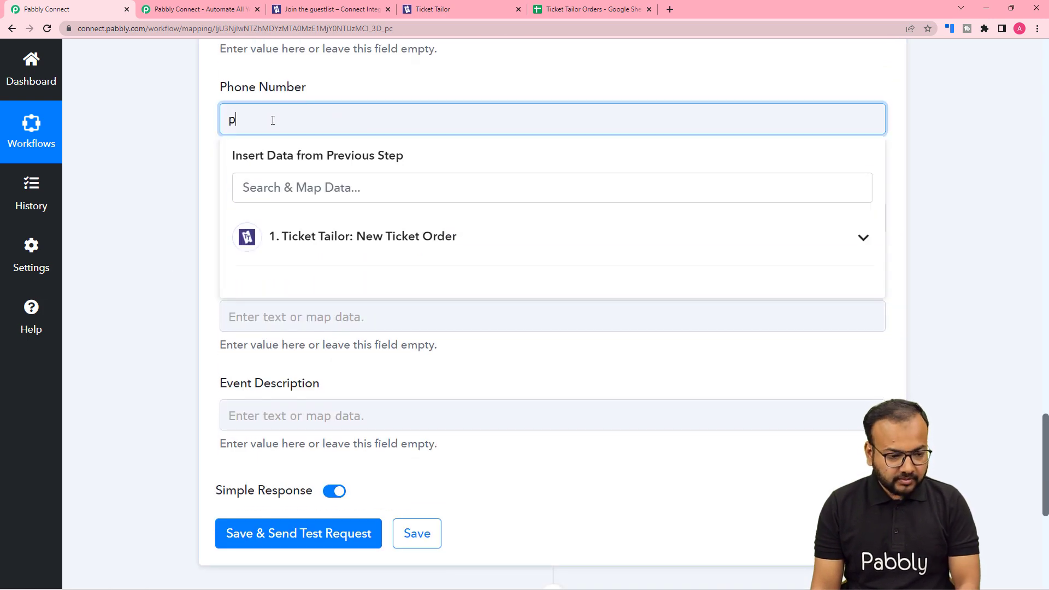
{"action": "key", "text": "BackSpace"}
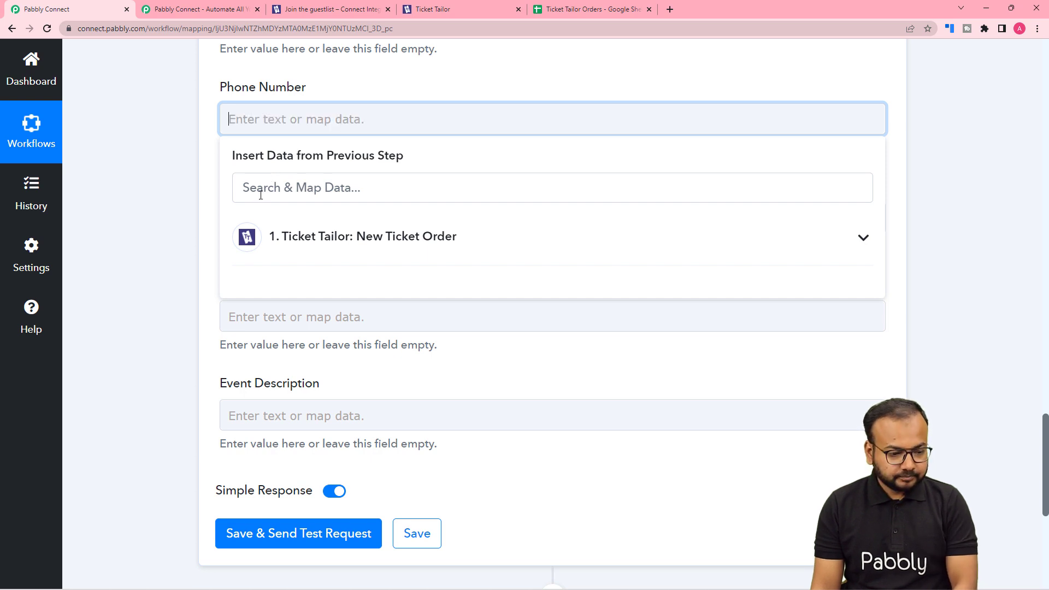
{"action": "left_click", "coordinate": [261, 191]}
{"action": "type", "text": "ph"}
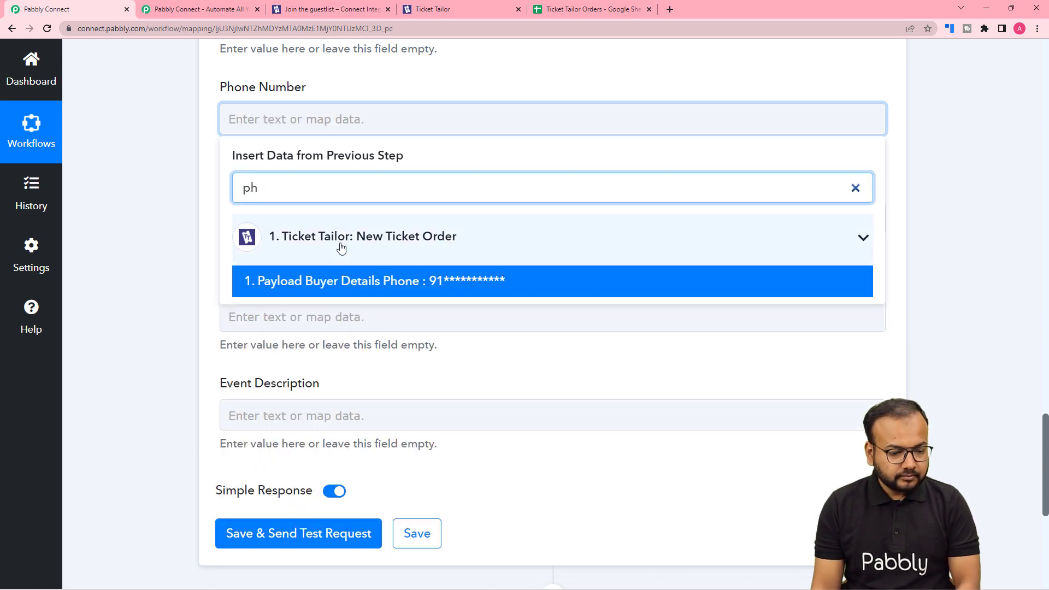
{"action": "left_click", "coordinate": [344, 281]}
{"action": "left_click", "coordinate": [200, 228]}
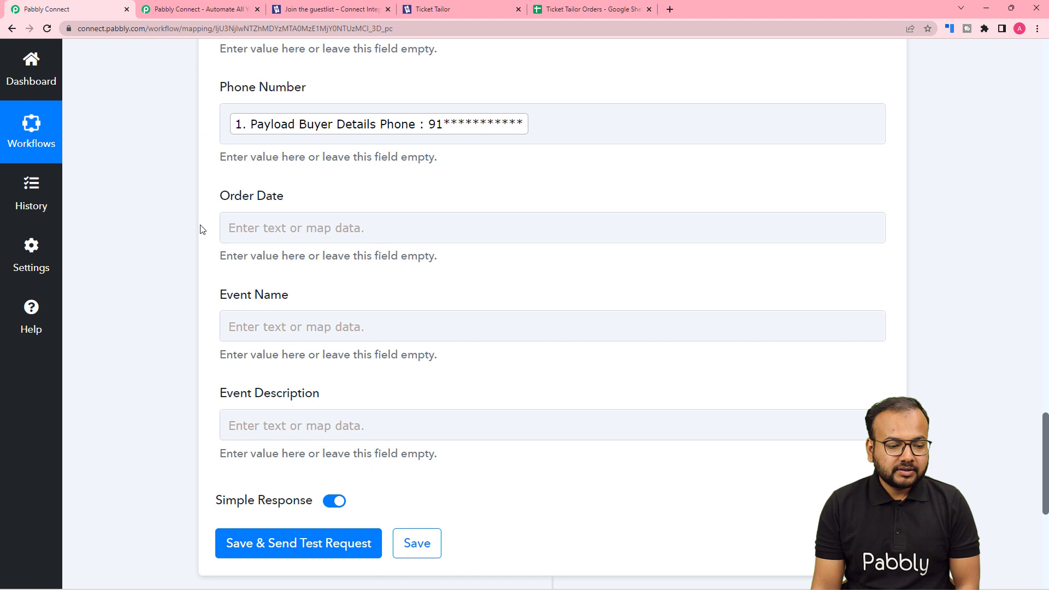
Map the Order Date field to the Created At value from the Ticket Tailor New Ticket Order data
{"action": "left_click", "coordinate": [265, 228]}
{"action": "left_click", "coordinate": [281, 344]}
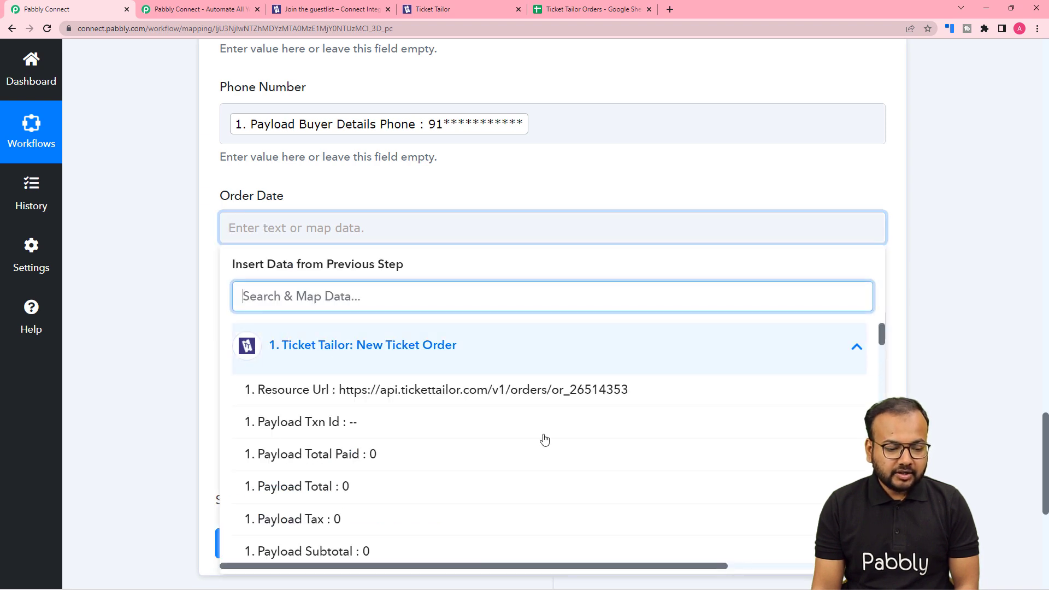
{"action": "left_click_drag", "start_coordinate": [881, 335], "coordinate": [885, 552]}
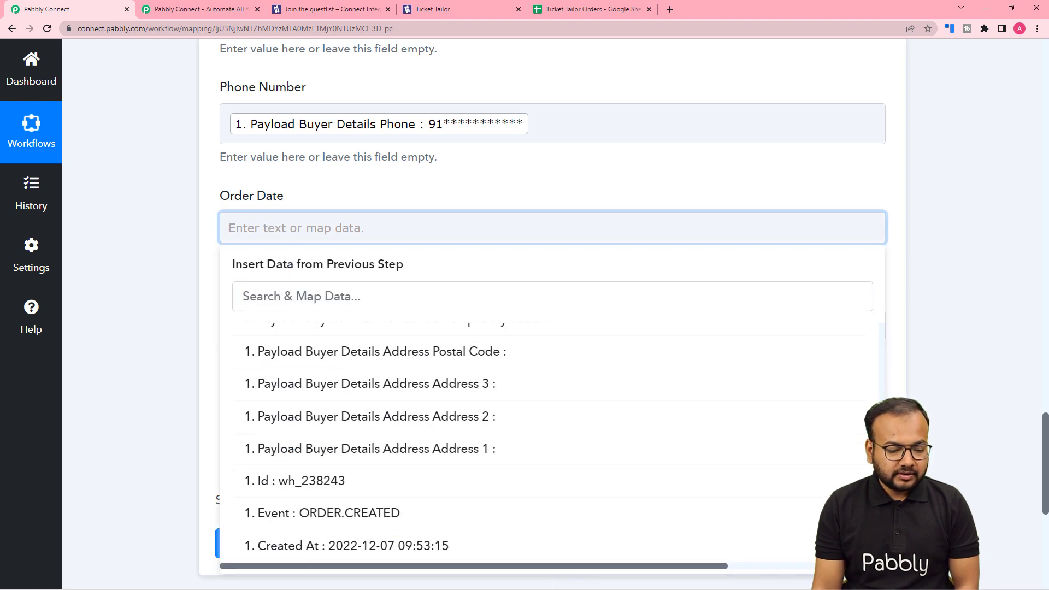
{"action": "left_click", "coordinate": [335, 546]}
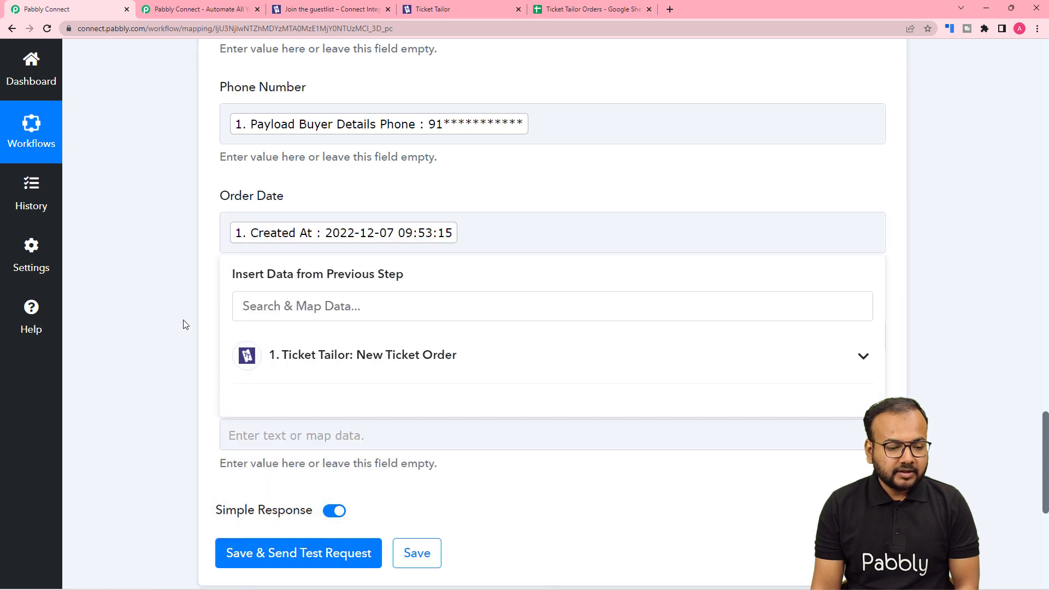
{"action": "left_click", "coordinate": [183, 320]}
Find the event data with "eve" and map the Event Name field to Payload Event Summary Name
{"action": "scroll", "coordinate": [183, 319], "scroll_direction": "down", "scroll_amount": 1}
{"action": "scroll", "coordinate": [440, 198], "scroll_direction": "down", "scroll_amount": 2}
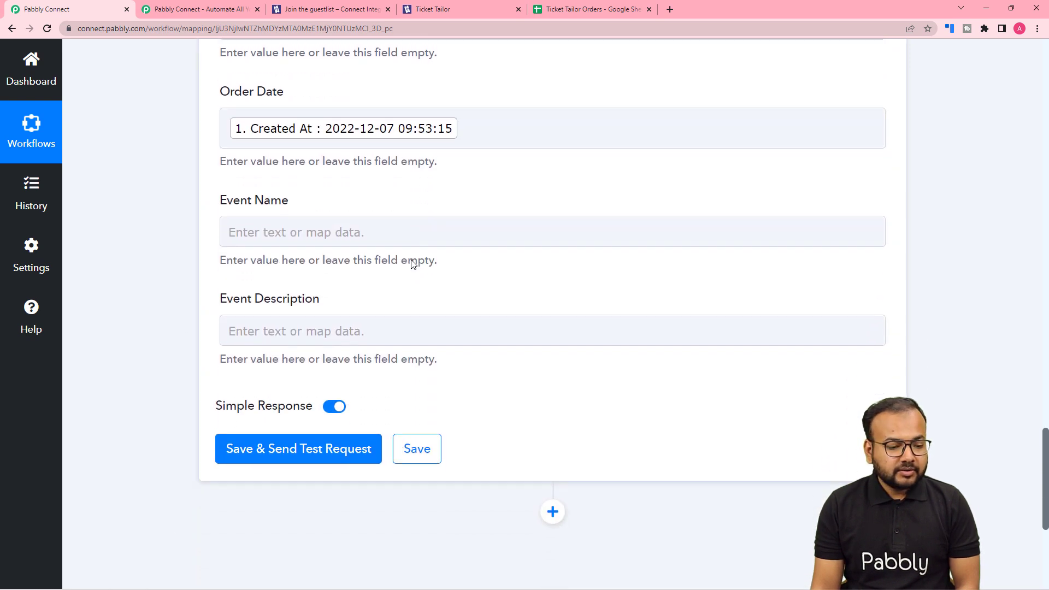
{"action": "left_click", "coordinate": [368, 172]}
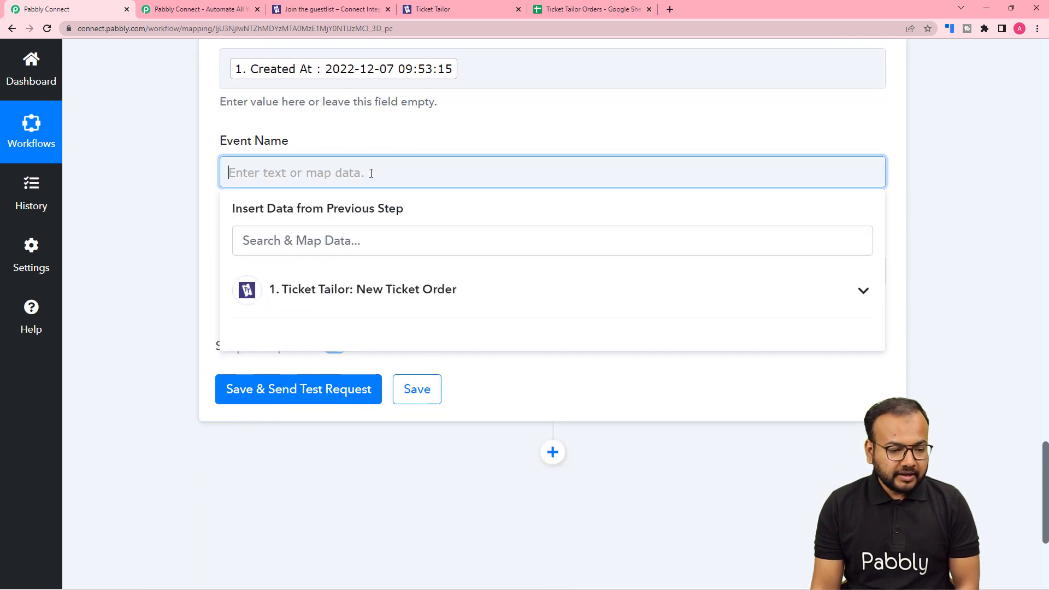
{"action": "left_click", "coordinate": [360, 299]}
{"action": "type", "text": "e"}
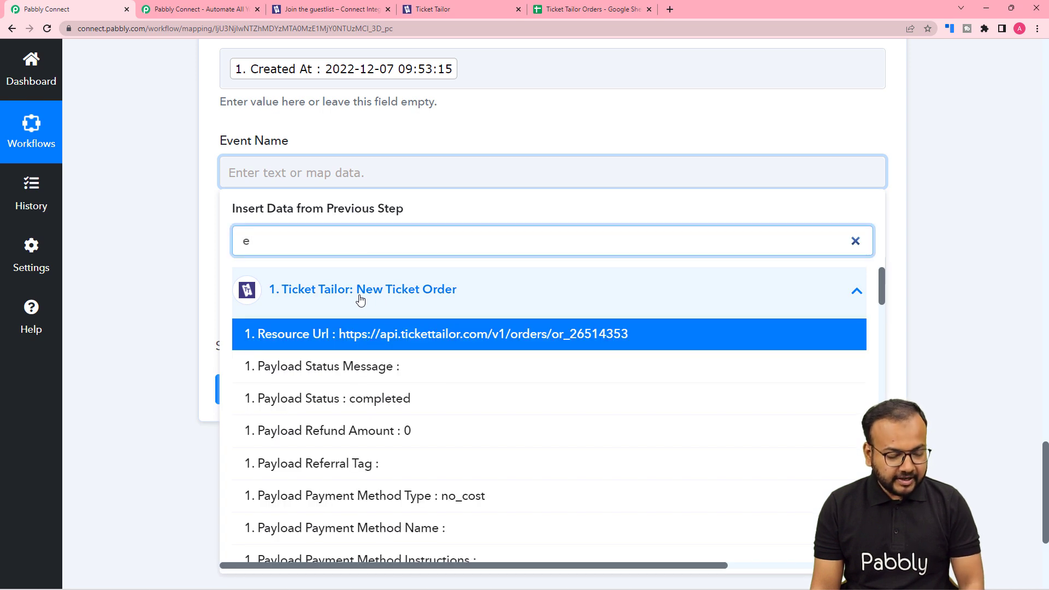
{"action": "type", "text": "ve"}
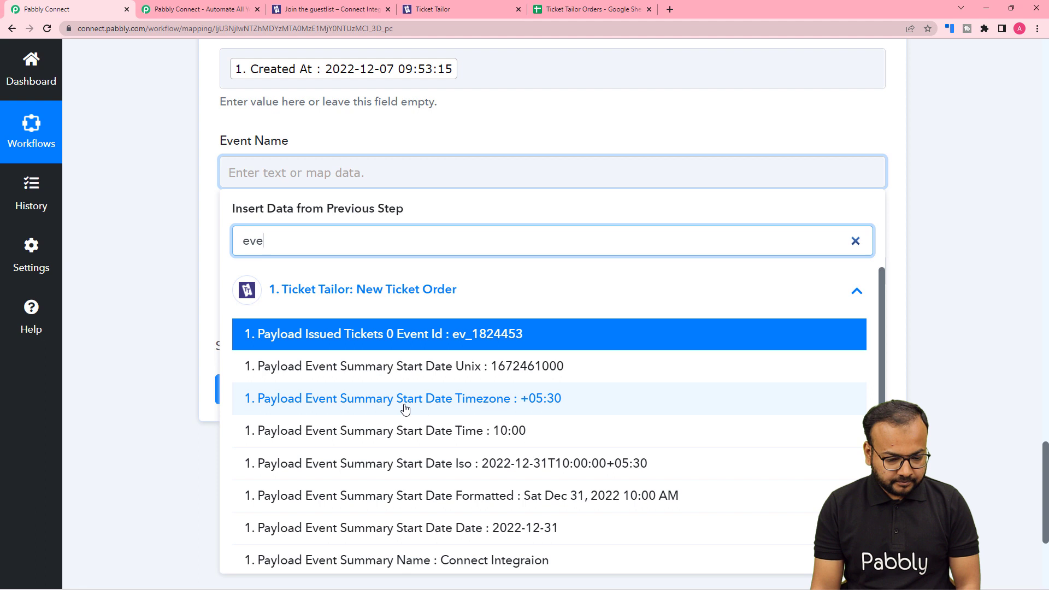
{"action": "scroll", "coordinate": [403, 409], "scroll_direction": "down", "scroll_amount": 2}
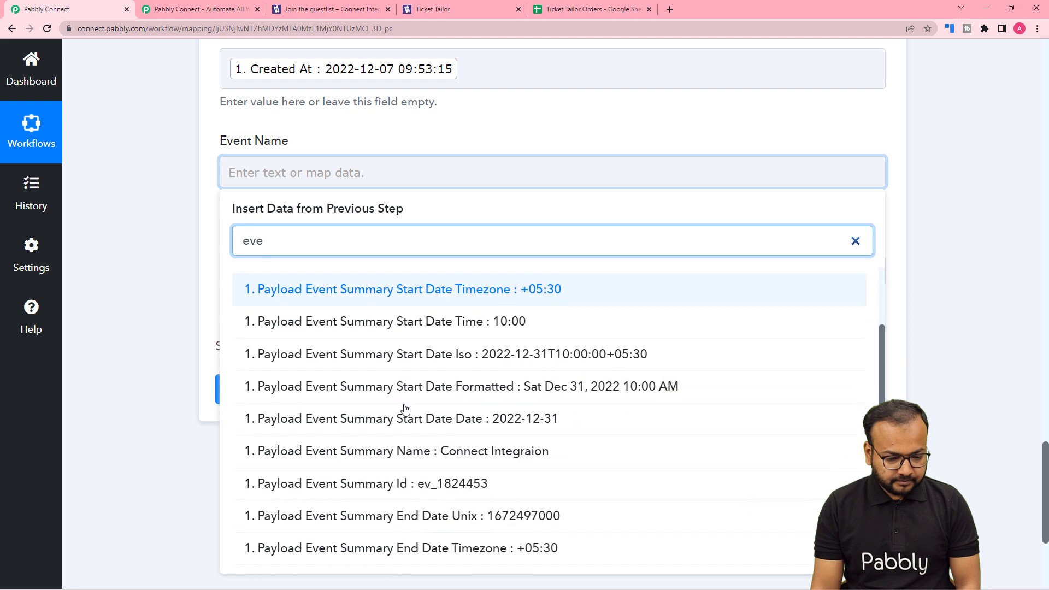
{"action": "left_click", "coordinate": [412, 462]}
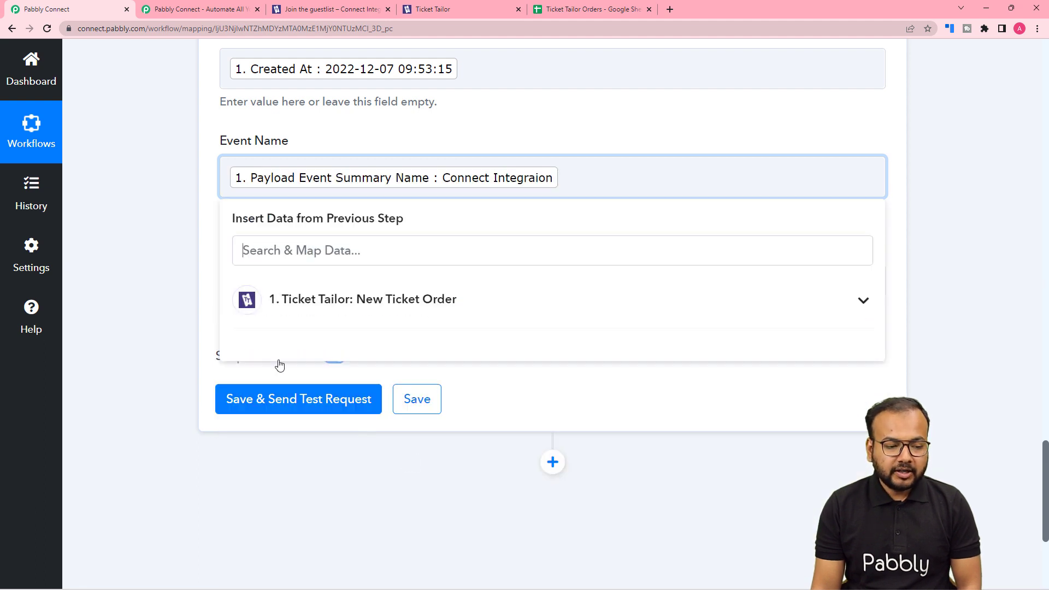
{"action": "left_click", "coordinate": [176, 269]}
Find the description data with "des", map Event Description to Payload Line Items 0 Description, and review the mapped fields
{"action": "left_click", "coordinate": [271, 282]}
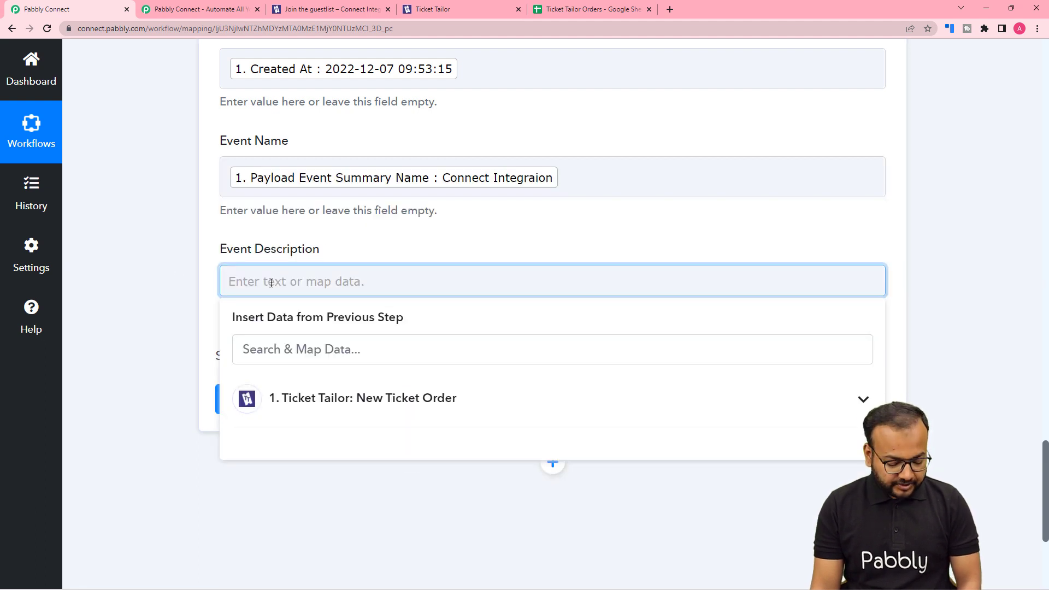
{"action": "left_click", "coordinate": [284, 345]}
{"action": "type", "text": "des"}
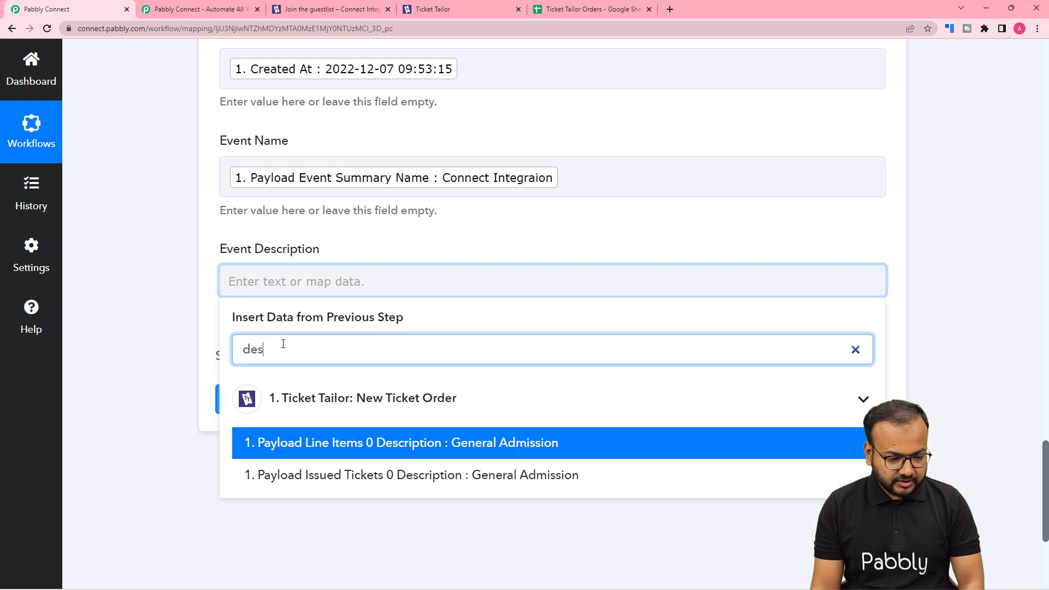
{"action": "left_click", "coordinate": [401, 458]}
{"action": "left_click", "coordinate": [197, 250]}
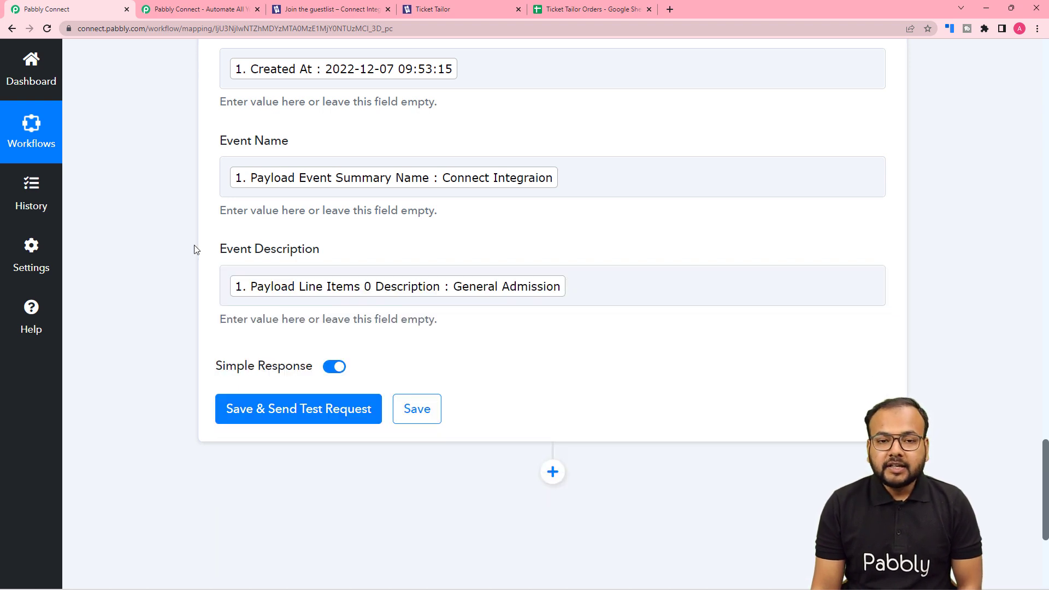
{"action": "scroll", "coordinate": [197, 250], "scroll_direction": "up", "scroll_amount": 4}
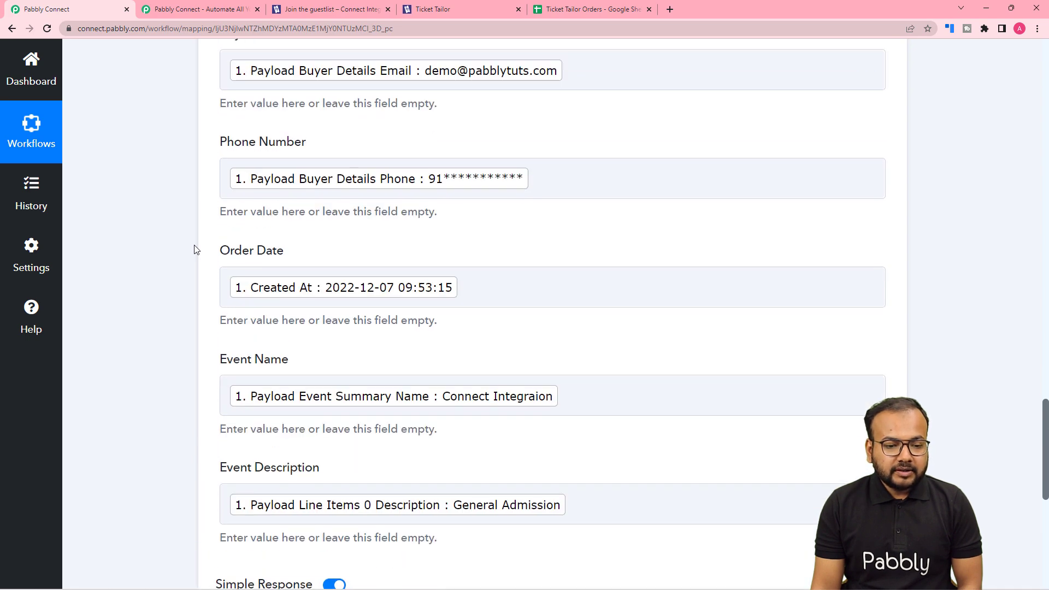
{"action": "scroll", "coordinate": [197, 250], "scroll_direction": "down", "scroll_amount": 4}
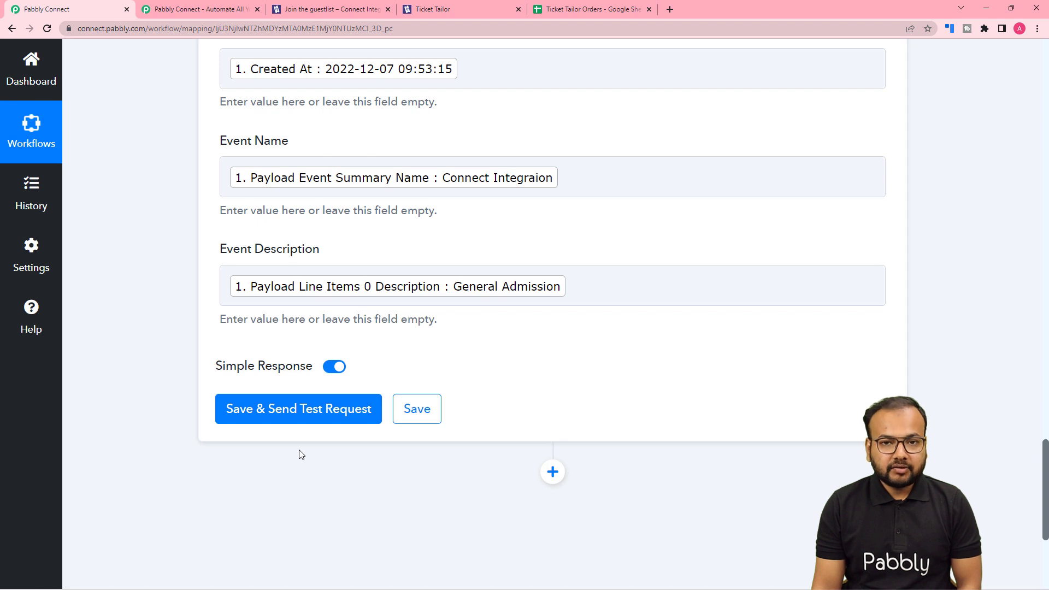
Save the Add New Row action with a test request and compare the Ticket Tailor Orders sheet before and after it
{"action": "left_click", "coordinate": [555, 11]}
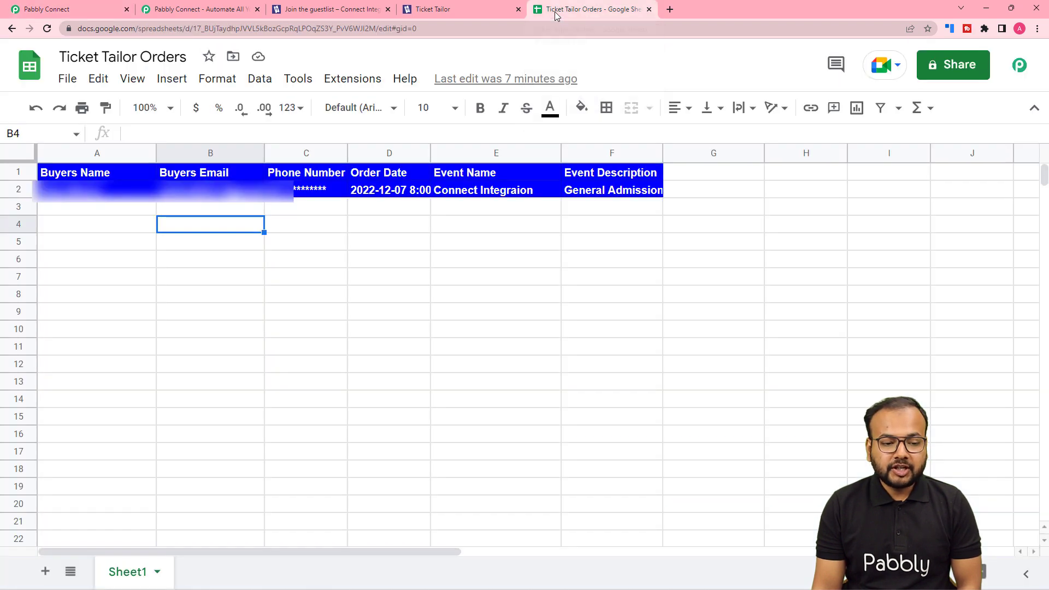
{"action": "left_click", "coordinate": [107, 7]}
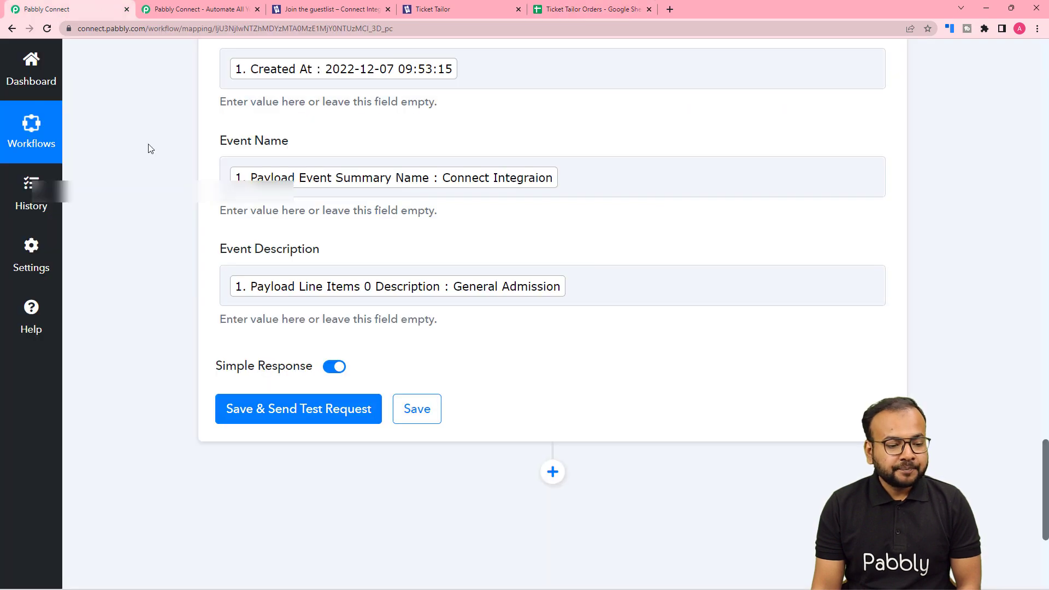
{"action": "left_click", "coordinate": [257, 416]}
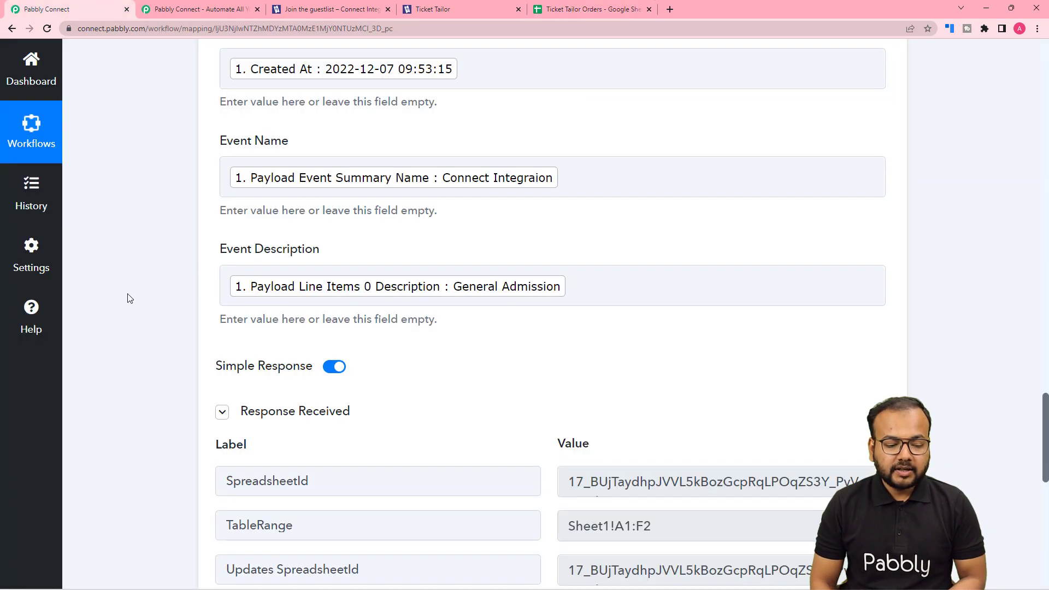
{"action": "scroll", "coordinate": [130, 298], "scroll_direction": "down", "scroll_amount": 6}
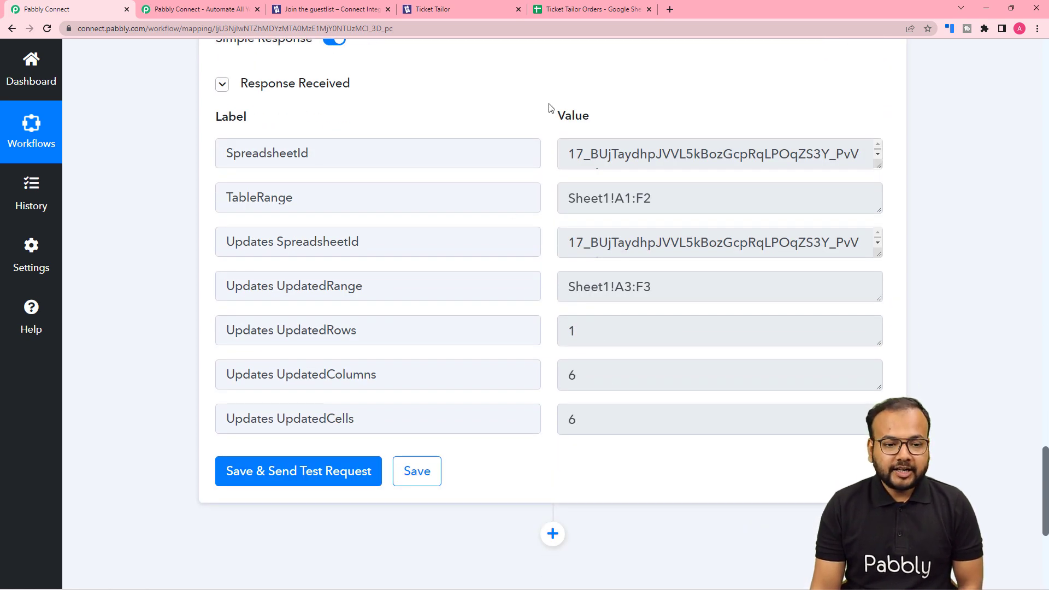
{"action": "left_click", "coordinate": [556, 12]}
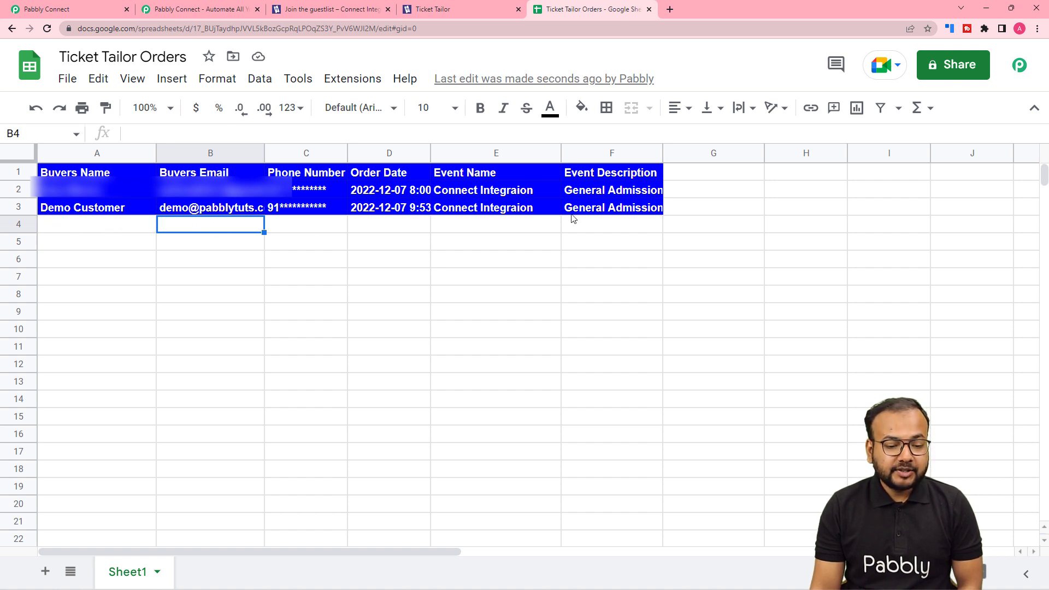
{"action": "left_click", "coordinate": [71, 9]}
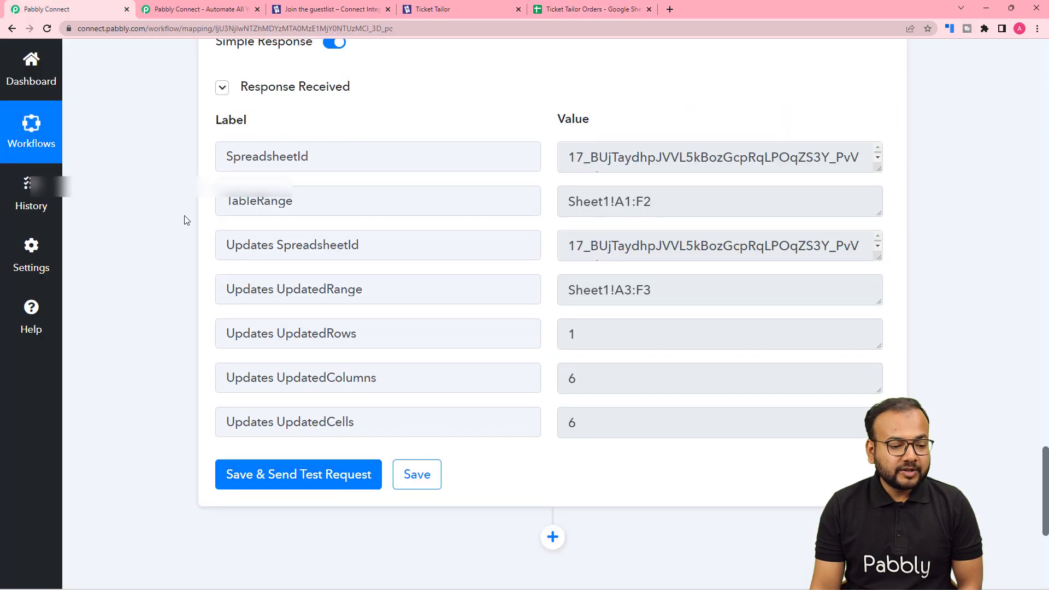
Review the field mappings of the Google Sheets Add New Row action and check the Ticket Tailor Orders sheet for the added row
{"action": "scroll", "coordinate": [185, 220], "scroll_direction": "up", "scroll_amount": 10}
{"action": "scroll", "coordinate": [185, 219], "scroll_direction": "up", "scroll_amount": 6}
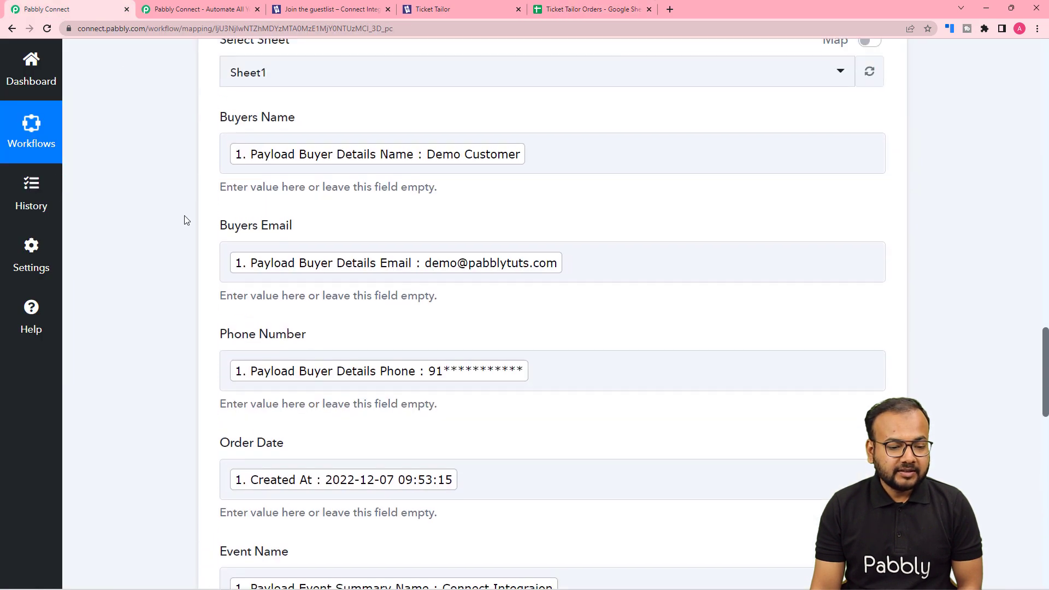
{"action": "scroll", "coordinate": [97, 248], "scroll_direction": "up", "scroll_amount": 5}
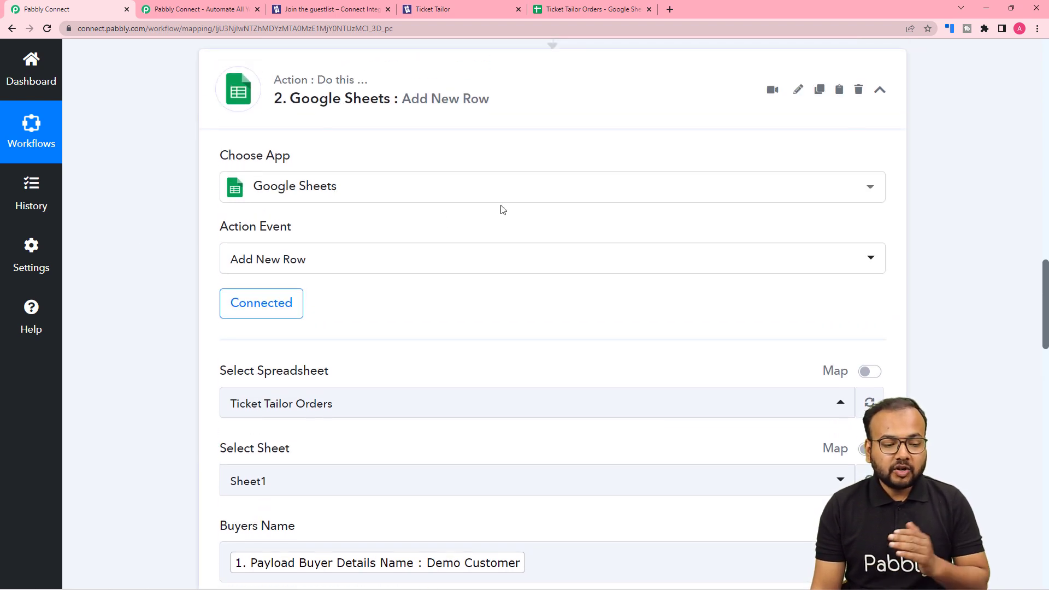
{"action": "scroll", "coordinate": [154, 225], "scroll_direction": "down", "scroll_amount": 7}
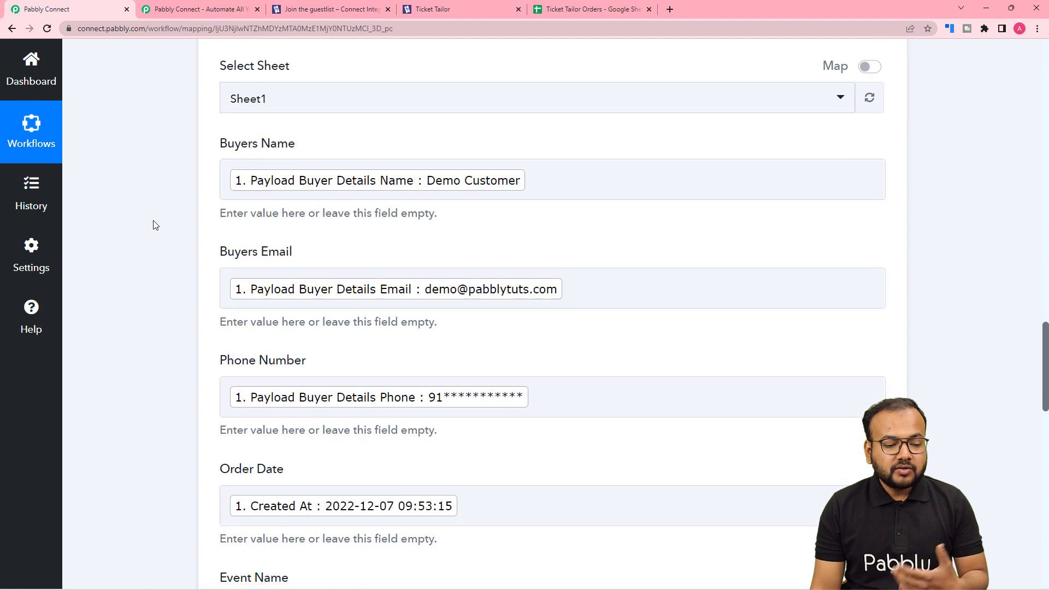
{"action": "scroll", "coordinate": [253, 213], "scroll_direction": "down", "scroll_amount": 3}
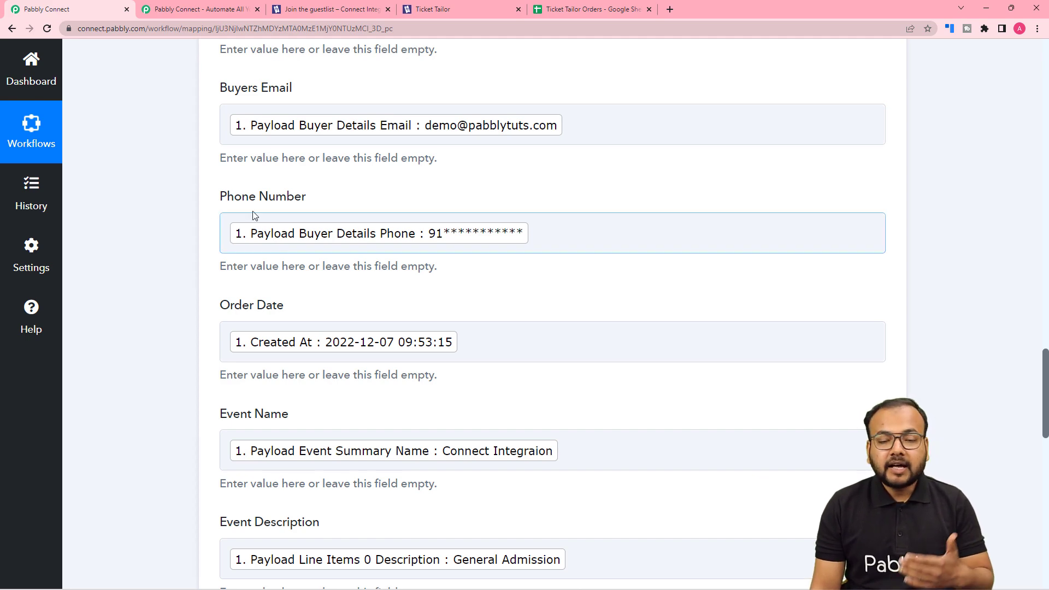
{"action": "left_click", "coordinate": [549, 13]}
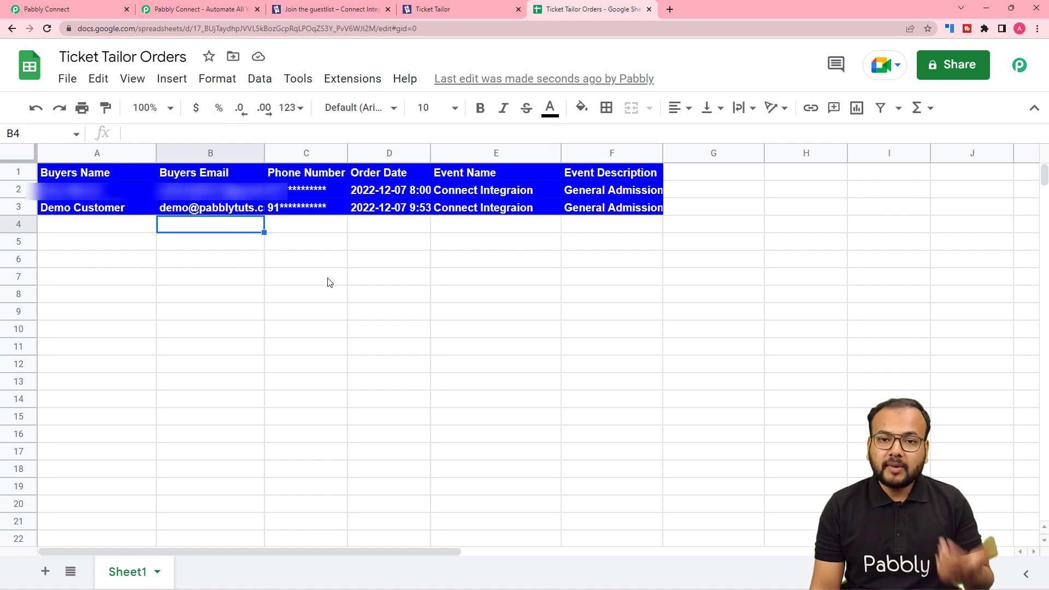
Return to the workflow and collapse both the Google Sheets Add New Row action and the Ticket Tailor New Ticket Order trigger
{"action": "left_click", "coordinate": [82, 9]}
{"action": "scroll", "coordinate": [366, 143], "scroll_direction": "up", "scroll_amount": 5}
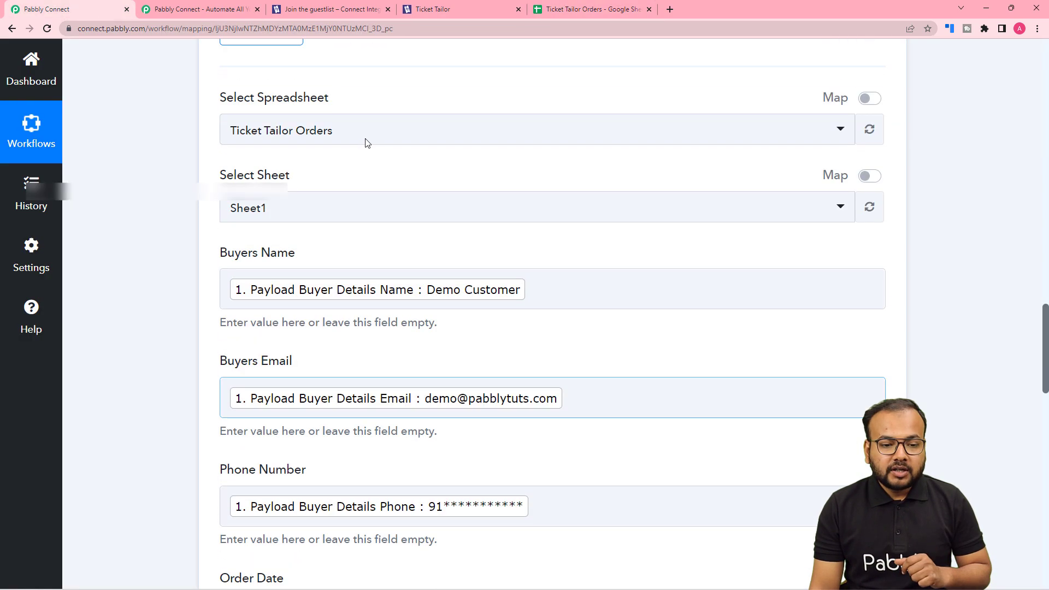
{"action": "scroll", "coordinate": [559, 201], "scroll_direction": "up", "scroll_amount": 5}
{"action": "left_click", "coordinate": [878, 90]}
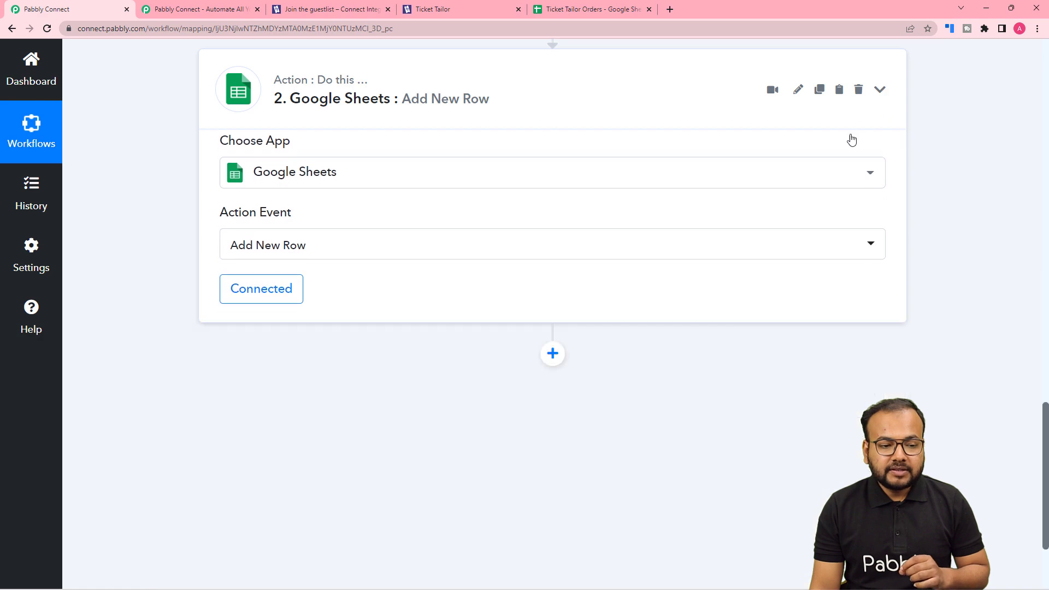
{"action": "scroll", "coordinate": [819, 171], "scroll_direction": "up", "scroll_amount": 10}
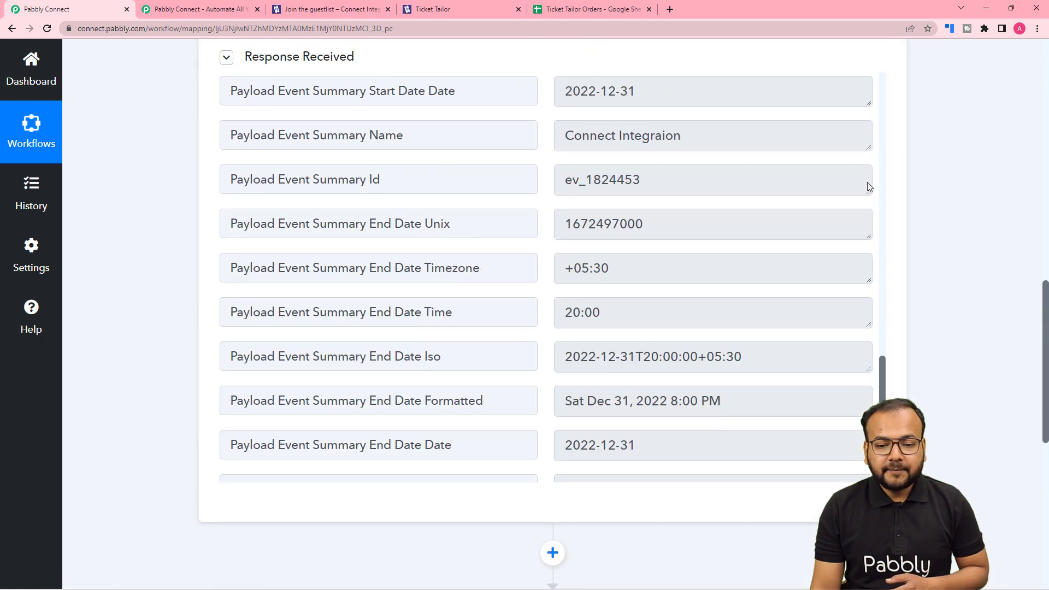
{"action": "scroll", "coordinate": [867, 185], "scroll_direction": "up", "scroll_amount": 15}
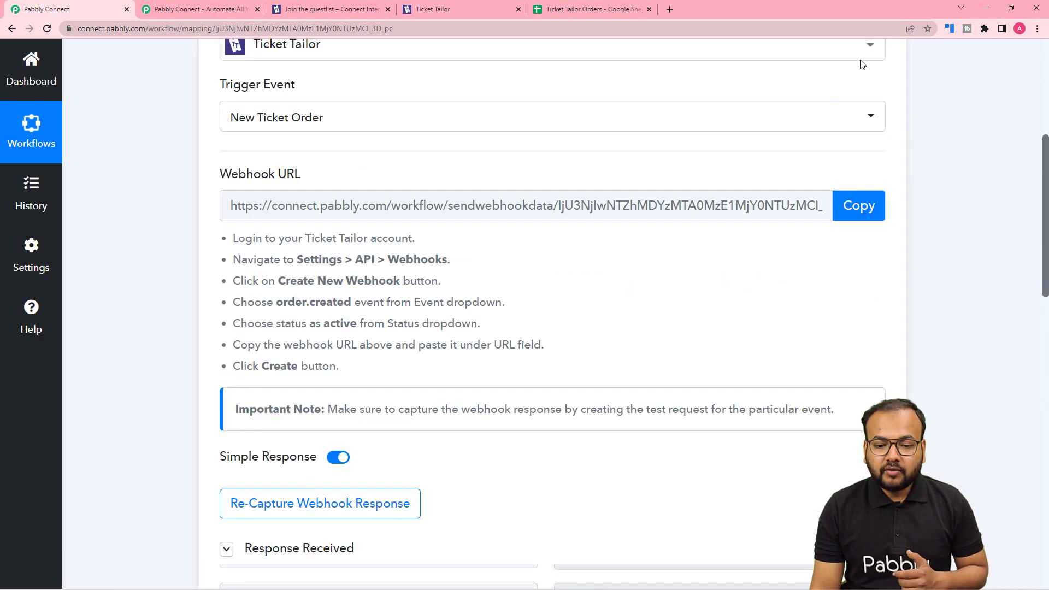
{"action": "scroll", "coordinate": [869, 77], "scroll_direction": "up", "scroll_amount": 3}
{"action": "left_click", "coordinate": [880, 112]}
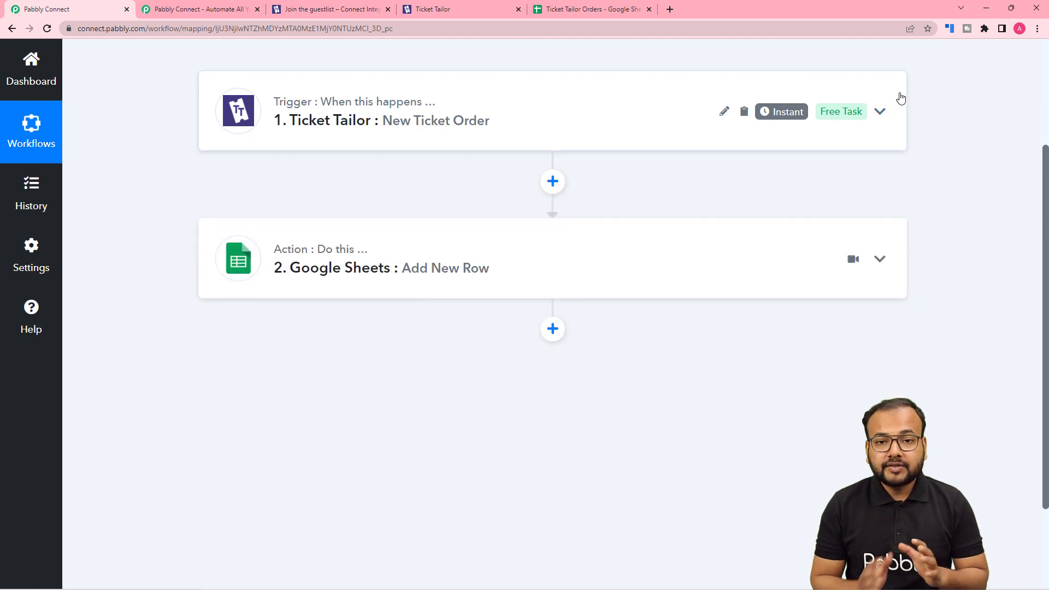